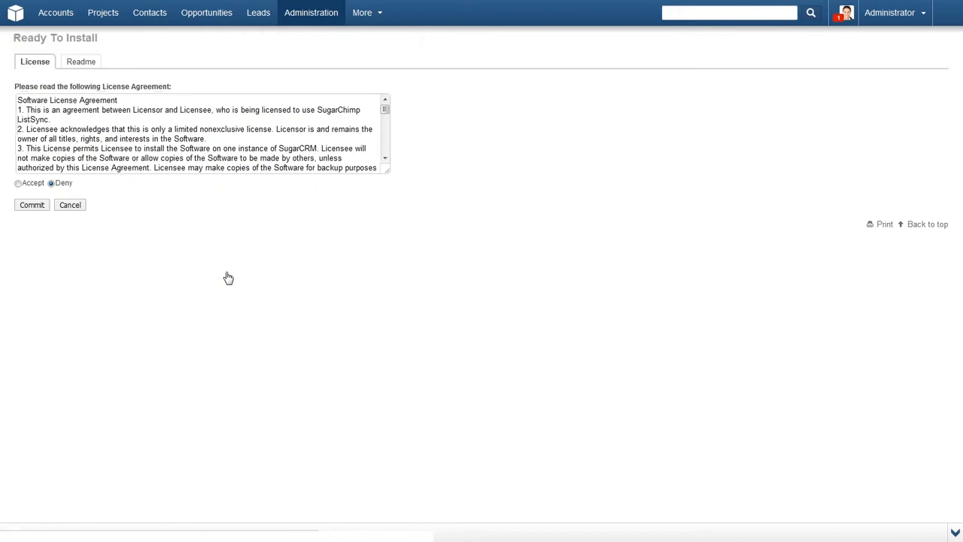
Accept the add-on license agreement, then save the add-on's license key in its admin settings.
{"action": "left_click", "coordinate": [18, 183]}
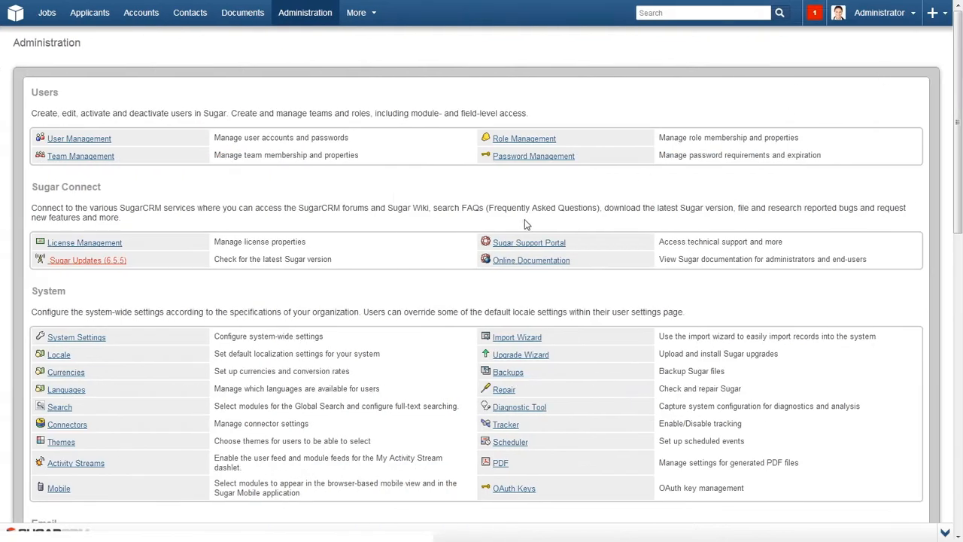
{"action": "scroll", "coordinate": [504, 233], "scroll_direction": "down", "scroll_amount": 5}
{"action": "scroll", "coordinate": [504, 234], "scroll_direction": "down", "scroll_amount": 5}
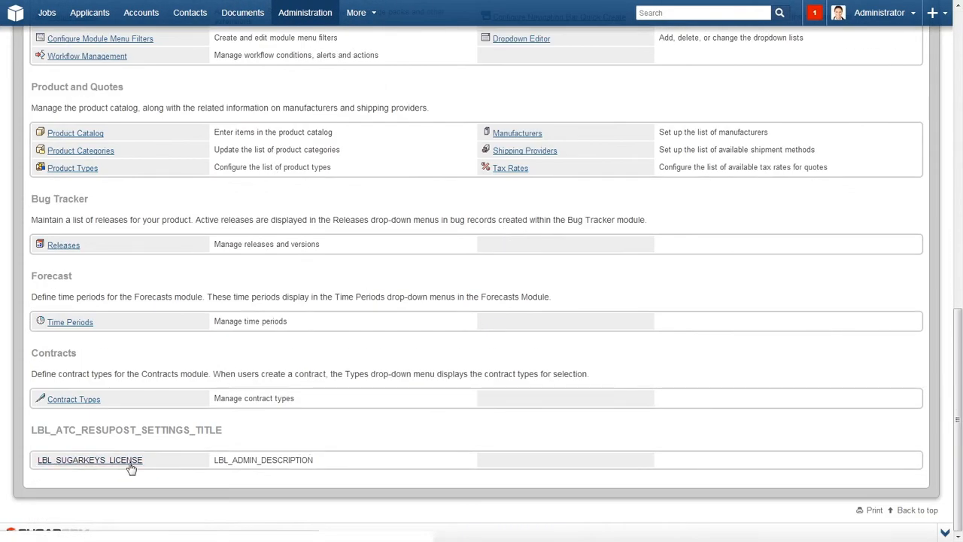
{"action": "left_click", "coordinate": [113, 459]}
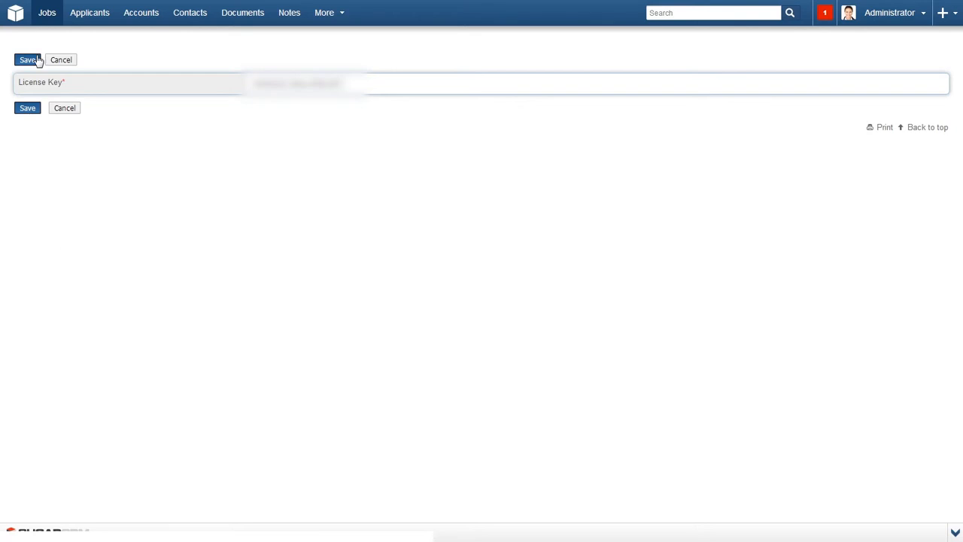
{"action": "left_click", "coordinate": [38, 61]}
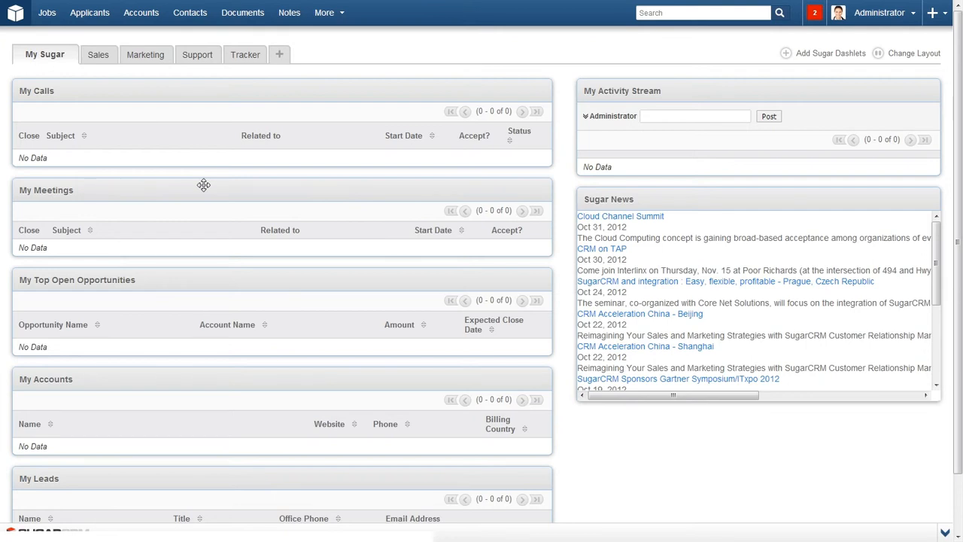
Create and save job 'New Job' on the Global team with short description 'Description'.
{"action": "mouse_move", "coordinate": [49, 19]}
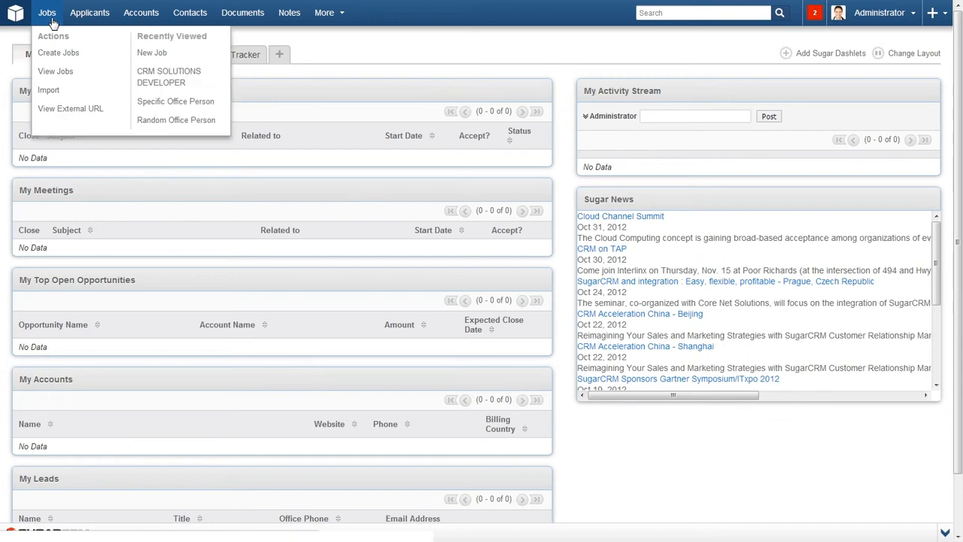
{"action": "left_click", "coordinate": [55, 51]}
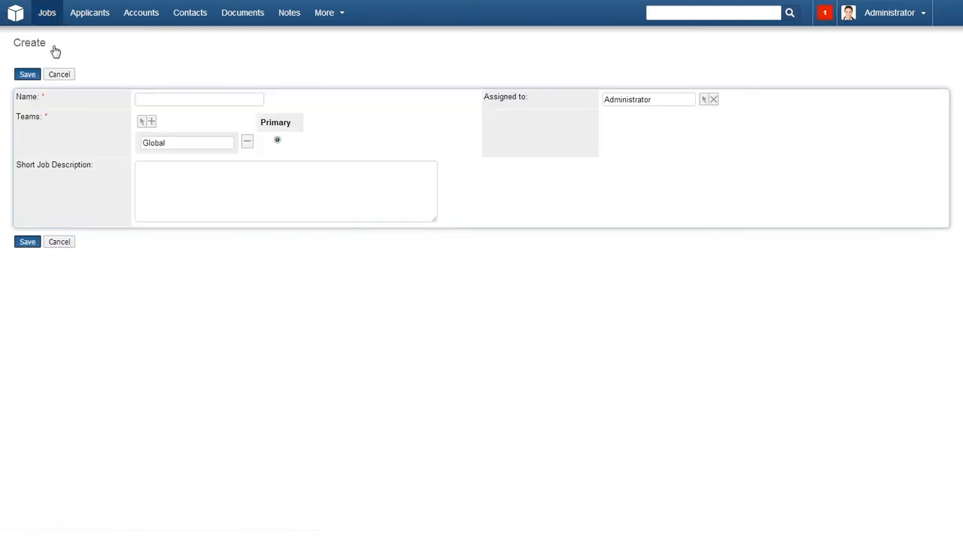
{"action": "left_click", "coordinate": [161, 98]}
{"action": "type", "text": "New"}
{"action": "key", "text": "Down"}
{"action": "key", "text": "Tab"}
{"action": "key", "text": "Tab"}
{"action": "left_click", "coordinate": [142, 120]}
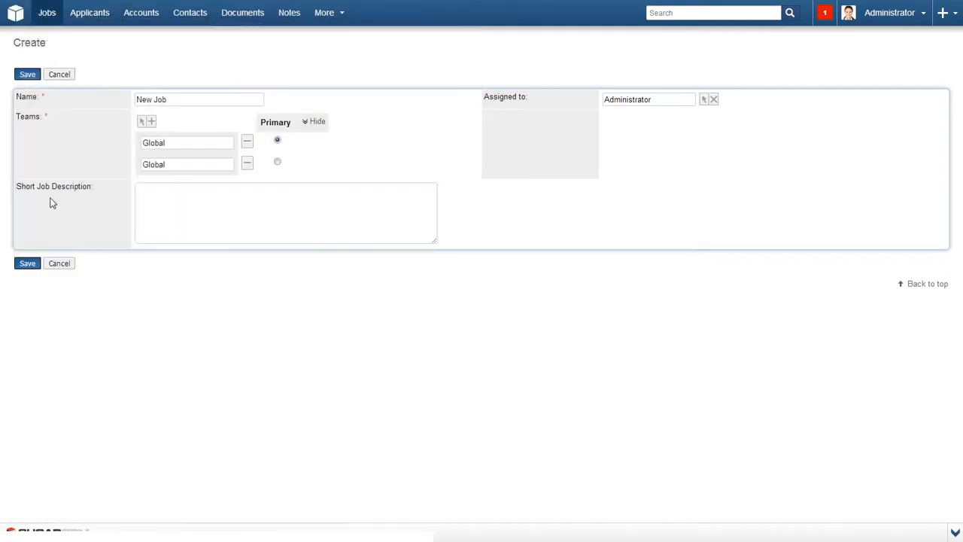
{"action": "left_click", "coordinate": [165, 193]}
{"action": "type", "text": "Description"}
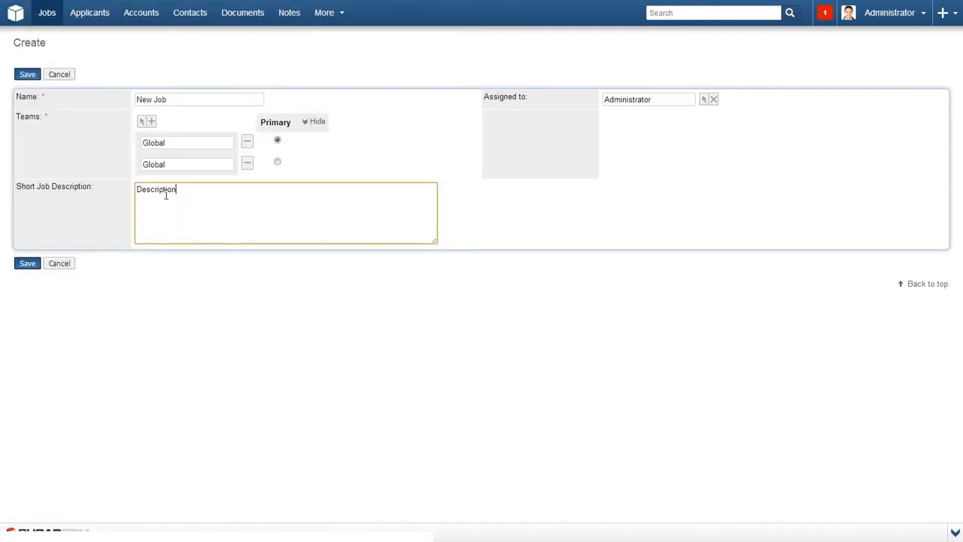
{"action": "left_click", "coordinate": [35, 264]}
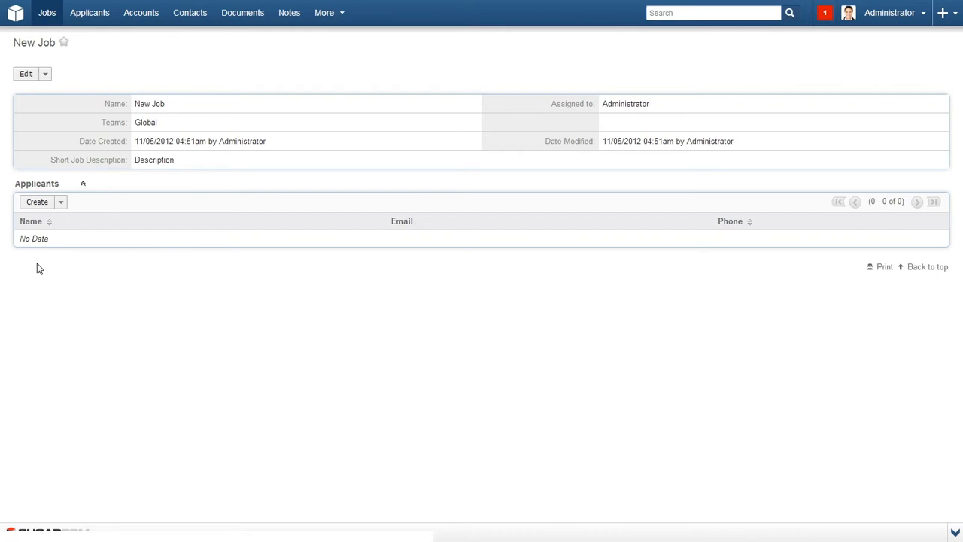
Open the Random Office Person job from the jobs list and start a new applicant there.
{"action": "mouse_move", "coordinate": [48, 16]}
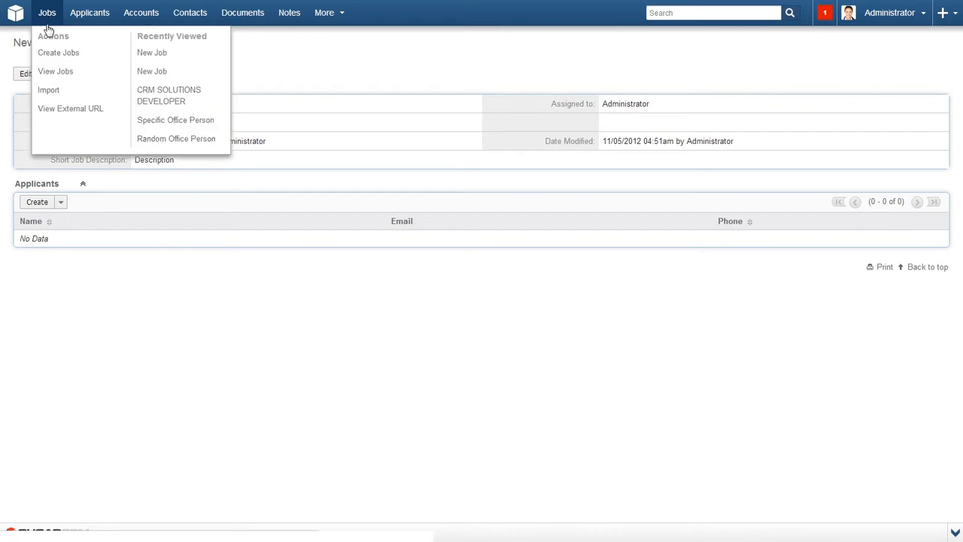
{"action": "left_click", "coordinate": [48, 26]}
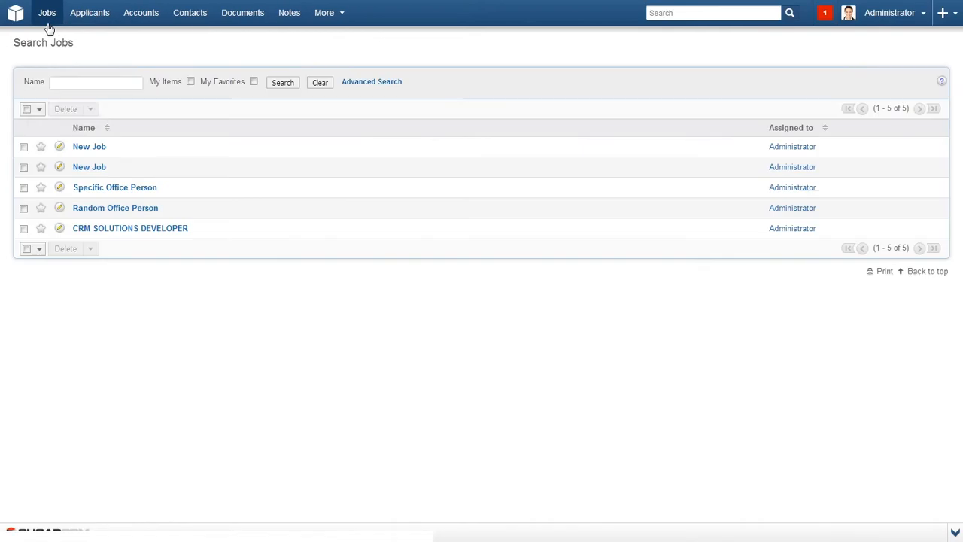
{"action": "left_click", "coordinate": [87, 214]}
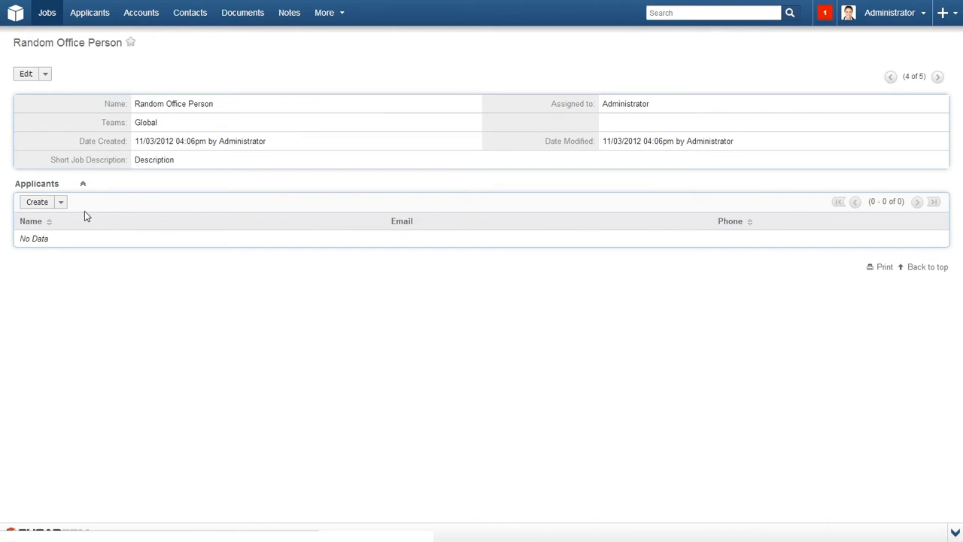
{"action": "left_click", "coordinate": [45, 74]}
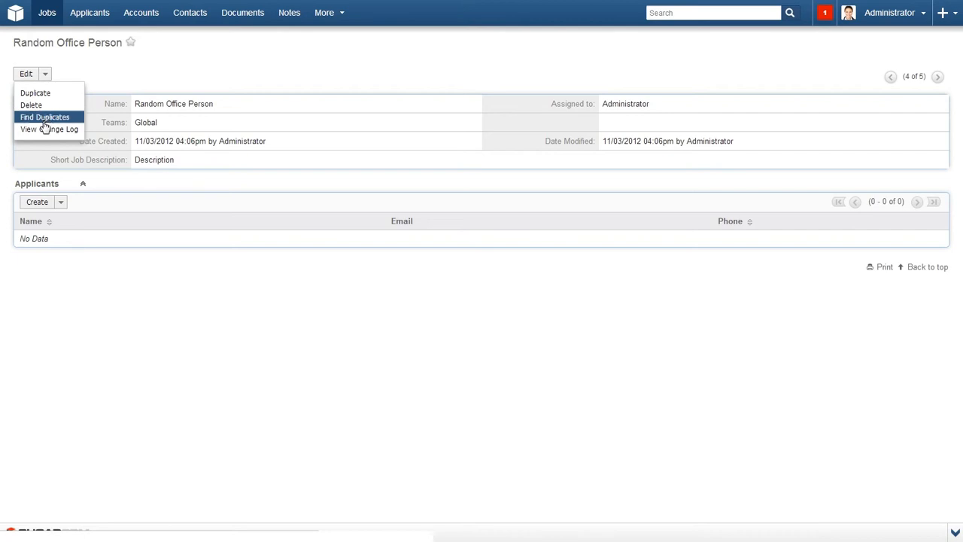
{"action": "left_click", "coordinate": [38, 203]}
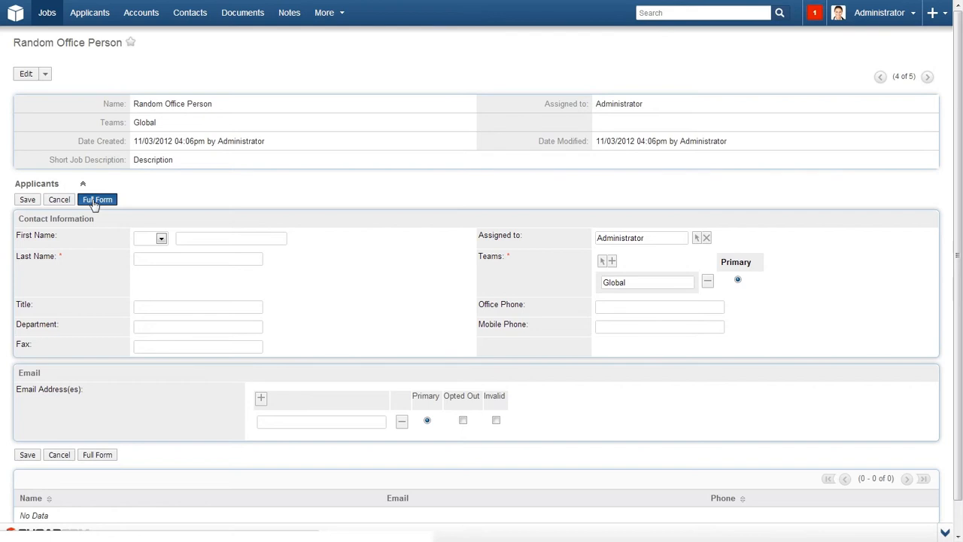
On the full applicant form, enter first name Bob, last name Smith, and choose a team.
{"action": "left_click", "coordinate": [96, 200]}
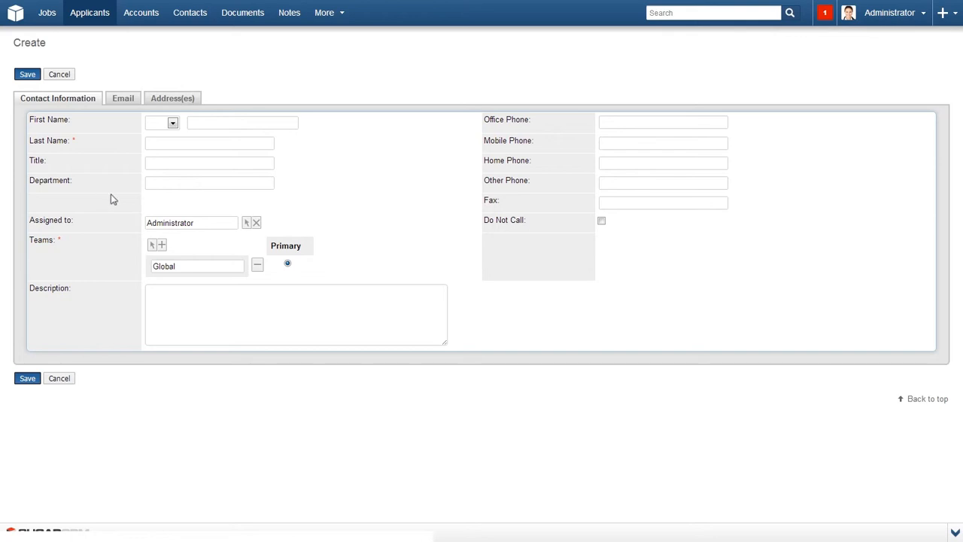
{"action": "left_click", "coordinate": [196, 121]}
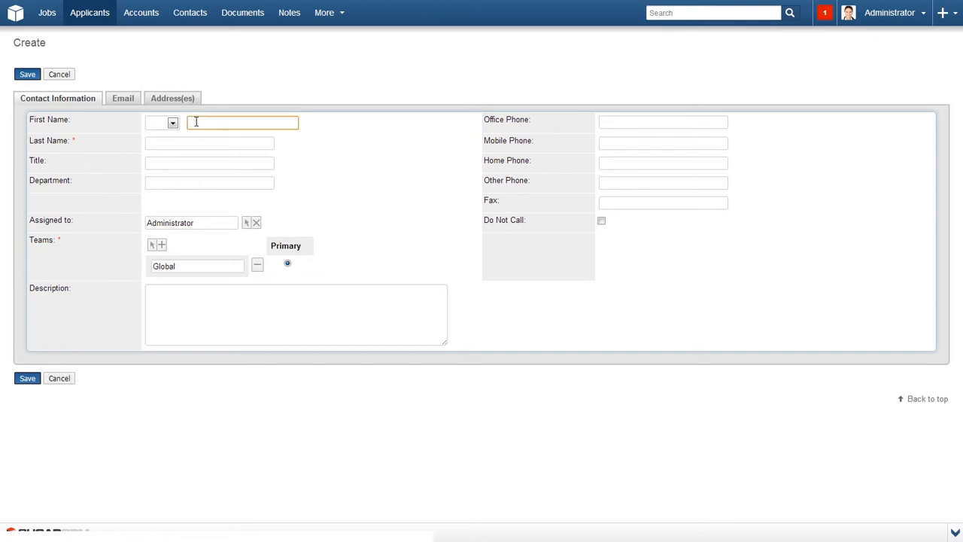
{"action": "type", "text": "Bob"}
{"action": "key", "text": "Tab"}
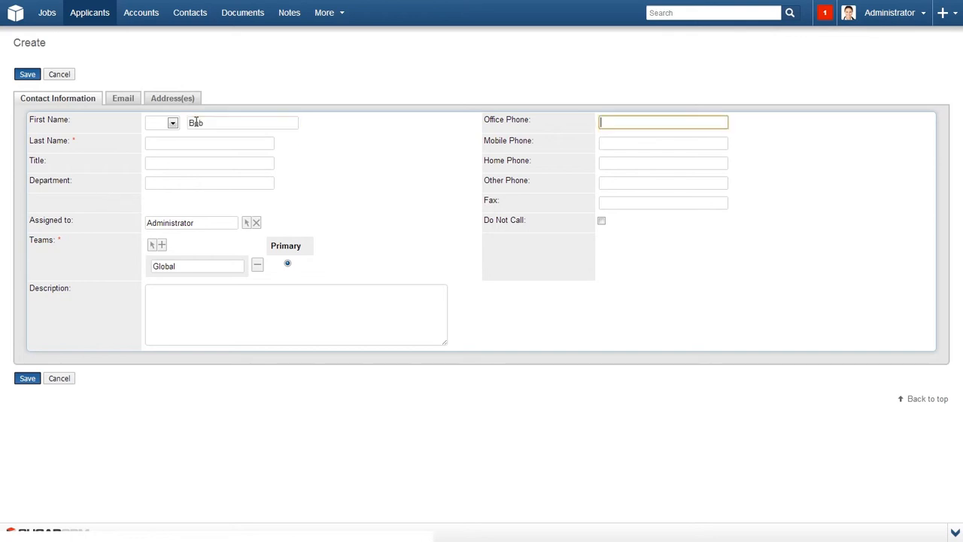
{"action": "key", "text": "Tab"}
{"action": "type", "text": "Smith"}
{"action": "key", "text": "Tab"}
{"action": "key", "text": "Tab"}
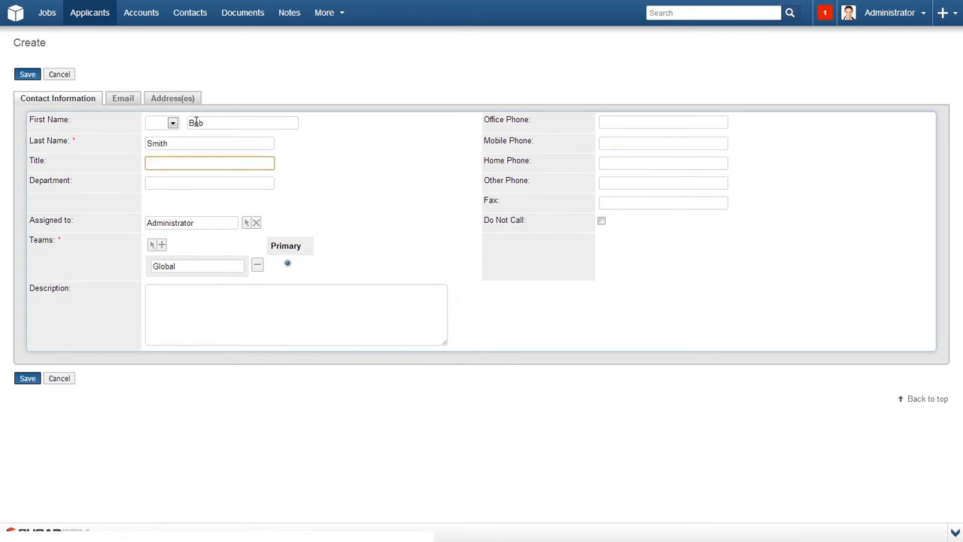
{"action": "left_click", "coordinate": [152, 246]}
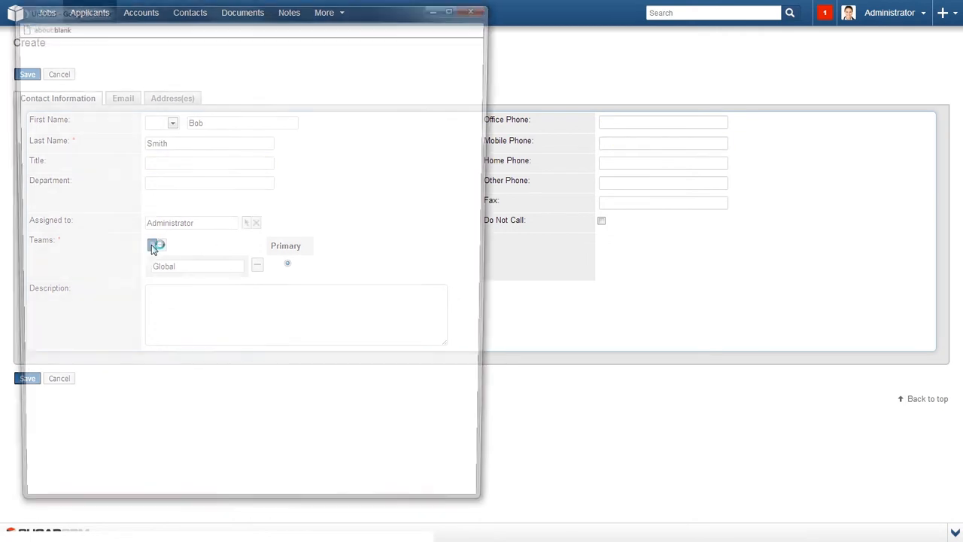
{"action": "left_click", "coordinate": [47, 203]}
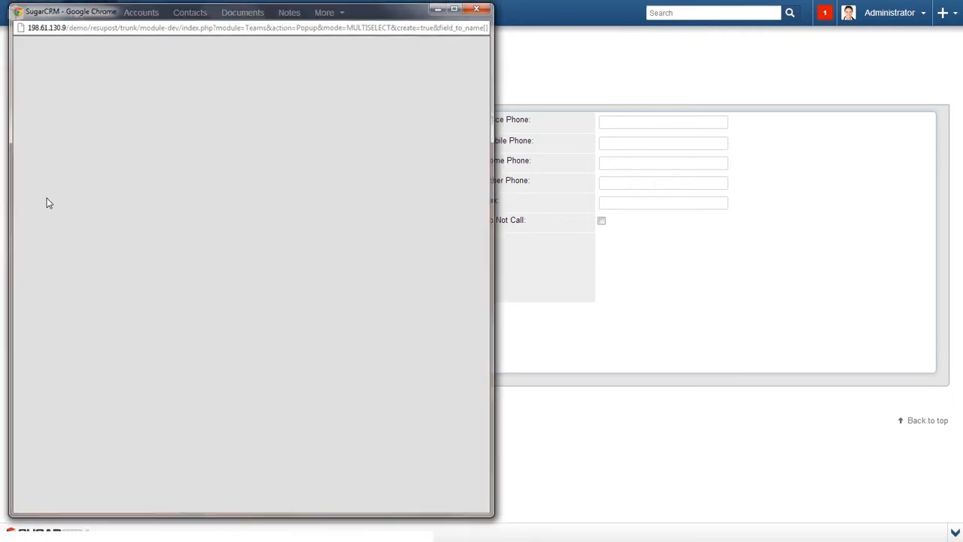
{"action": "left_click", "coordinate": [120, 101]}
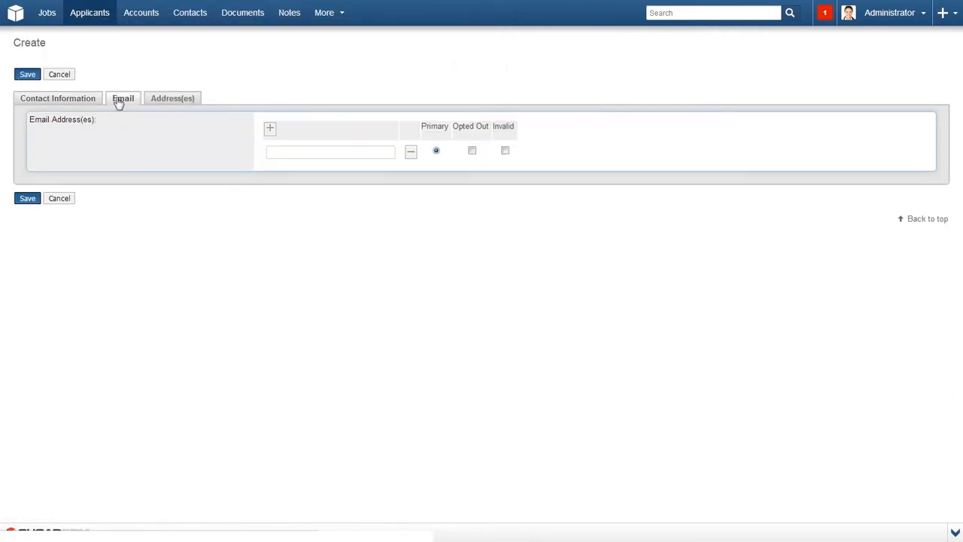
{"action": "left_click", "coordinate": [284, 150]}
{"action": "key", "text": "Down"}
{"action": "key", "text": "Tab"}
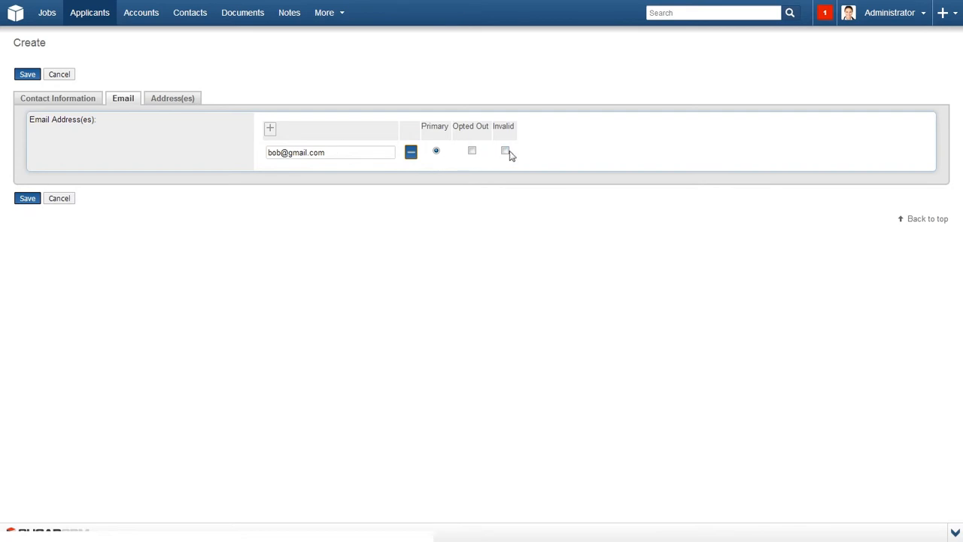
{"action": "left_click", "coordinate": [270, 129]}
{"action": "left_click", "coordinate": [278, 174]}
{"action": "type", "text": "b"}
{"action": "key", "text": "Down"}
{"action": "key", "text": "Down"}
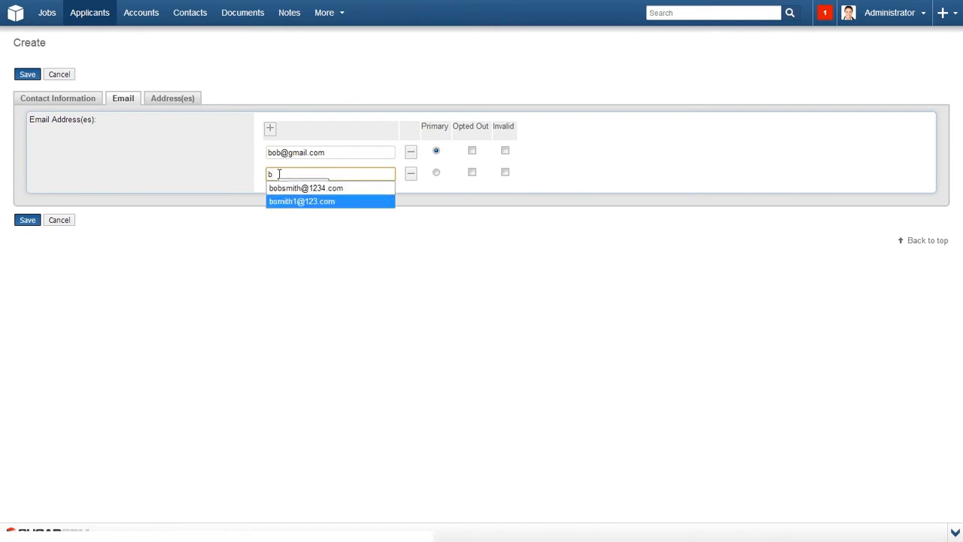
{"action": "key", "text": "Tab"}
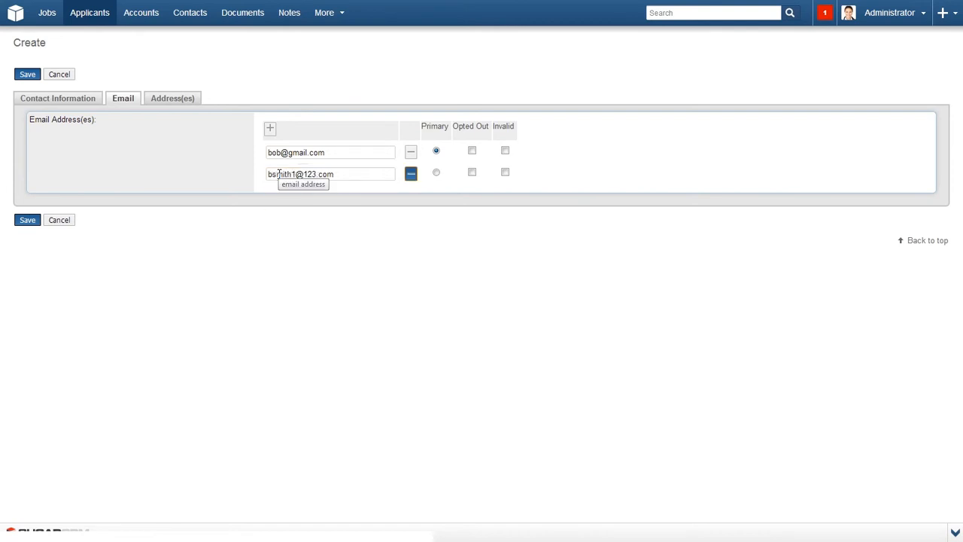
{"action": "left_click", "coordinate": [436, 174]}
{"action": "left_click", "coordinate": [186, 102]}
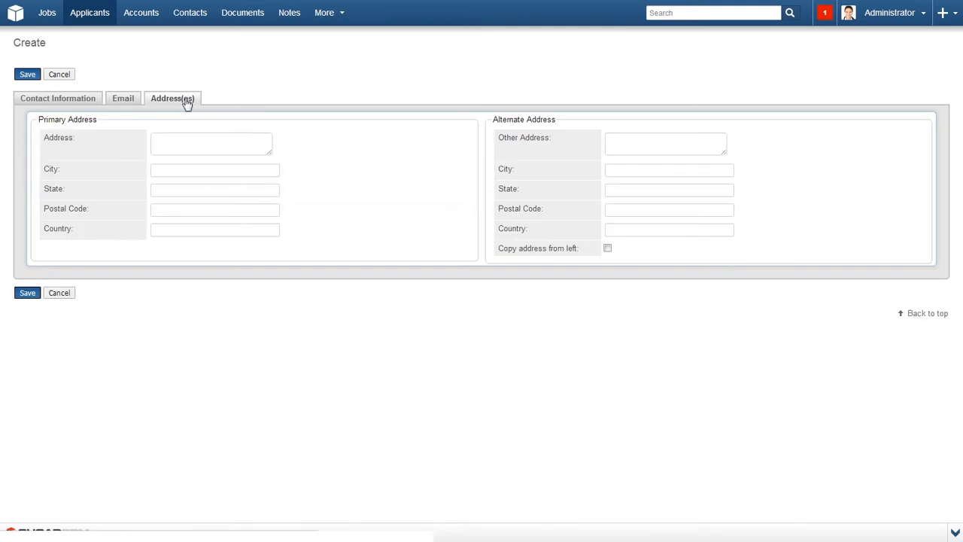
Enter address 123 Street, City, State, 12345, USA, copy it to the alternate, and save the applicant.
{"action": "left_click", "coordinate": [178, 140]}
{"action": "type", "text": "123"}
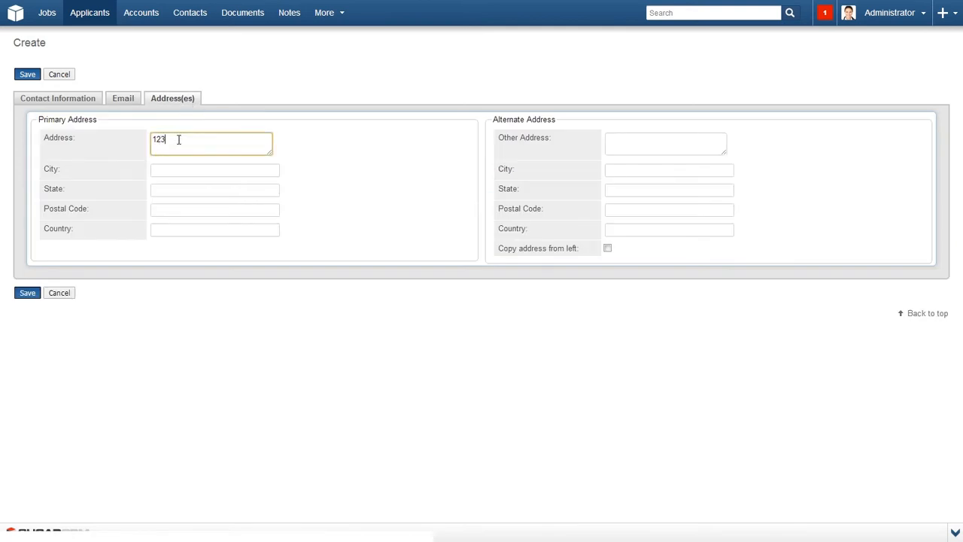
{"action": "type", "text": " Street"}
{"action": "key", "text": "Tab"}
{"action": "type", "text": "City"}
{"action": "key", "text": "Tab"}
{"action": "type", "text": "State"}
{"action": "key", "text": "Tab"}
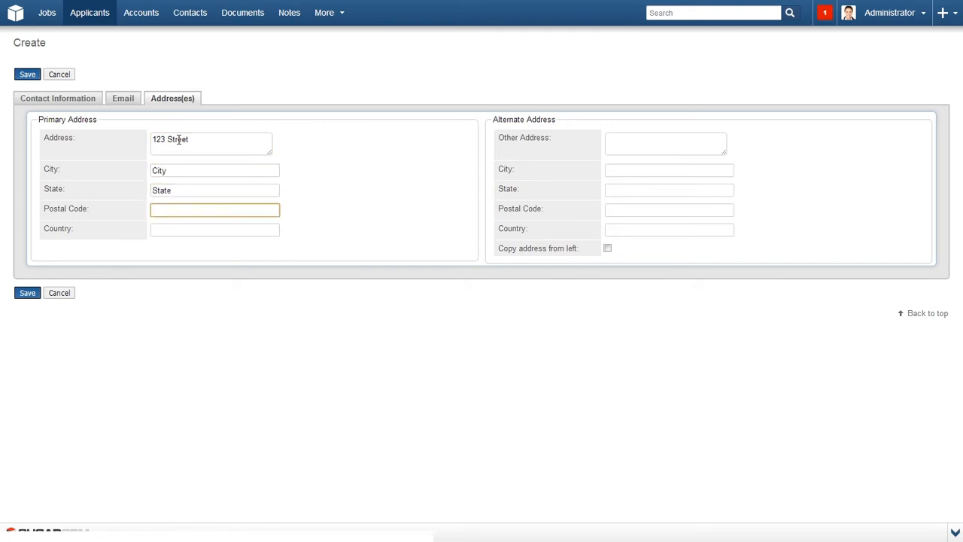
{"action": "type", "text": "12345"}
{"action": "key", "text": "Tab"}
{"action": "type", "text": "USA"}
{"action": "key", "text": "Tab"}
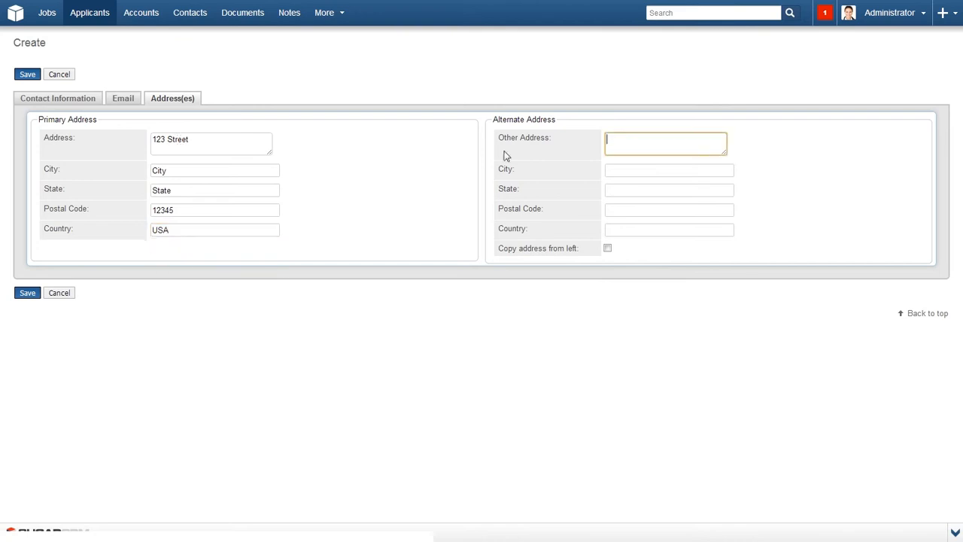
{"action": "left_click", "coordinate": [607, 249]}
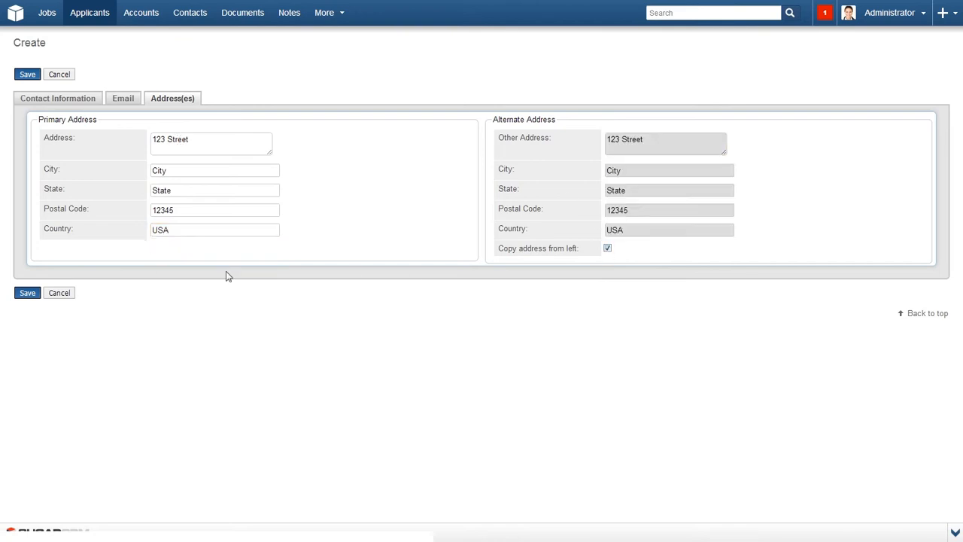
{"action": "left_click", "coordinate": [25, 295]}
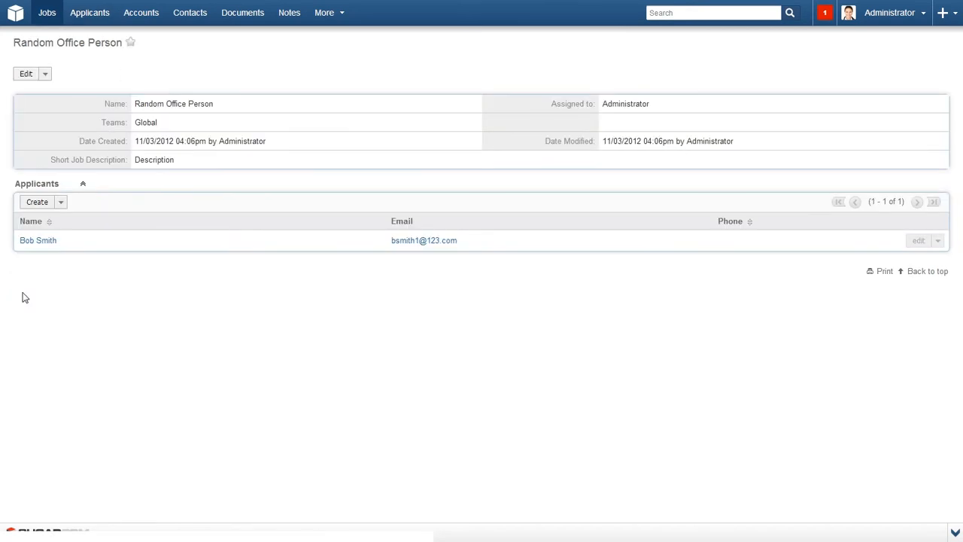
Open the linked applicant's record to confirm the Random Office Person job, then start a Jobs import.
{"action": "left_click", "coordinate": [39, 241]}
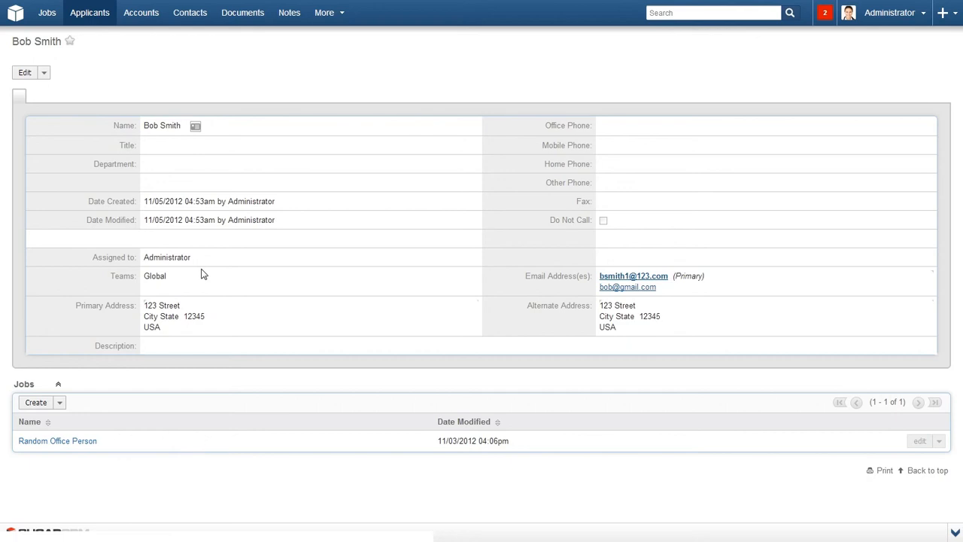
{"action": "mouse_move", "coordinate": [51, 21]}
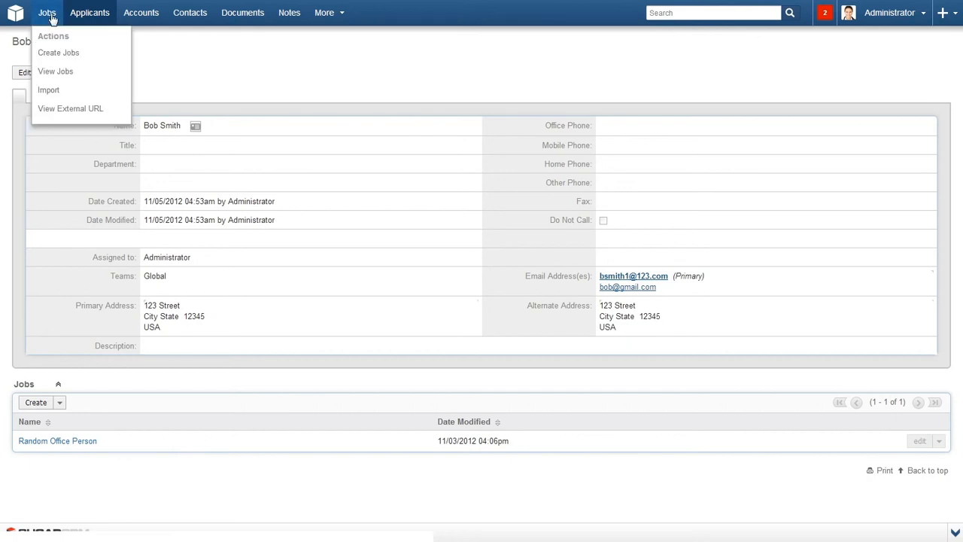
{"action": "left_click", "coordinate": [50, 90]}
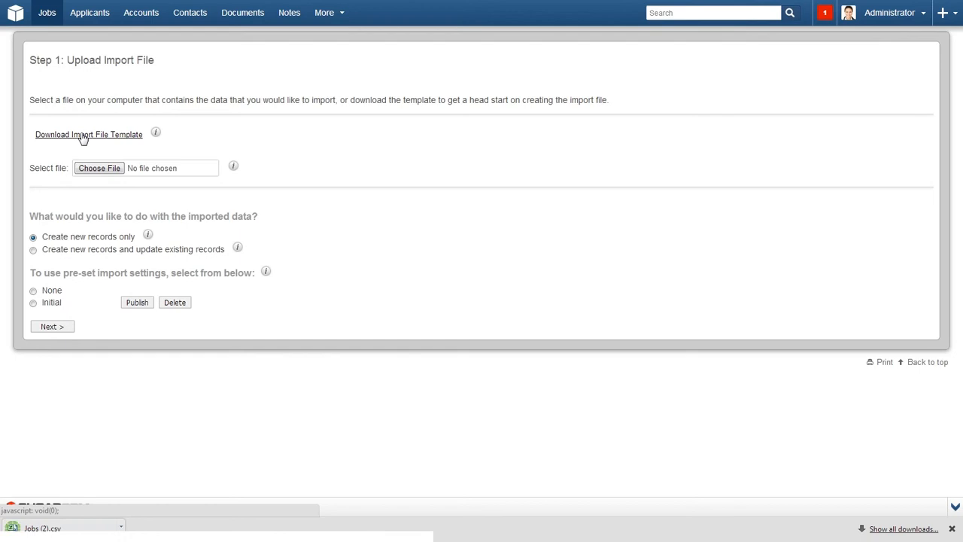
Choose Jobs (1).csv as the import file and continue to the file properties step.
{"action": "left_click", "coordinate": [94, 170]}
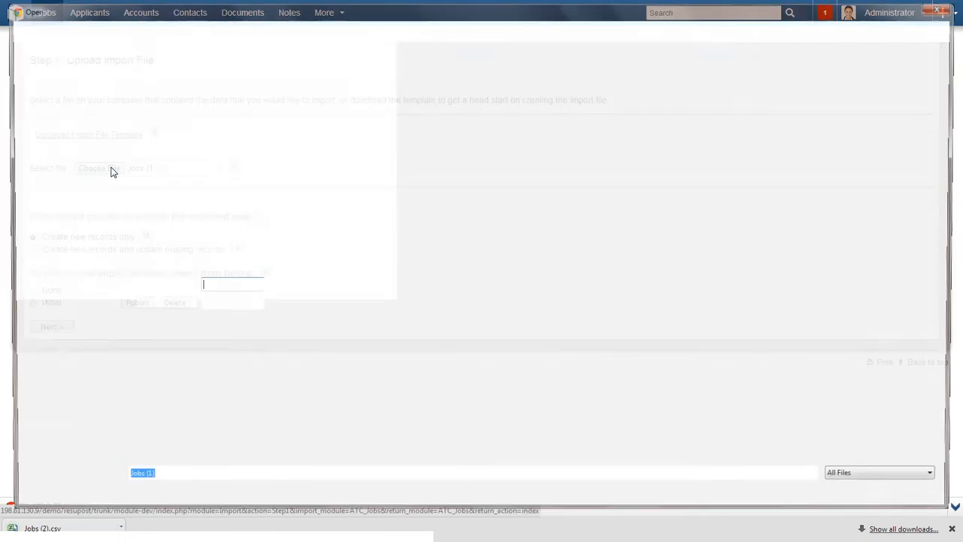
{"action": "double_click", "coordinate": [143, 122]}
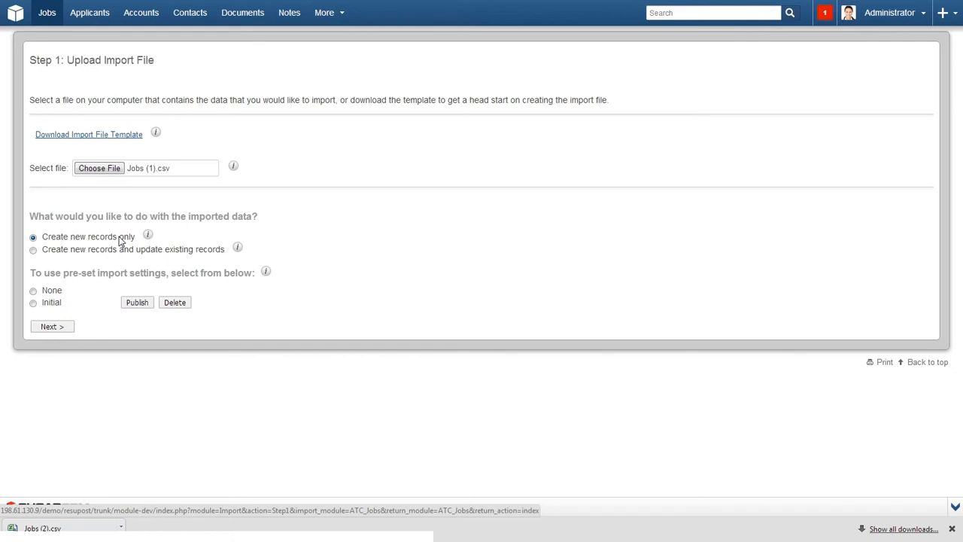
{"action": "left_click", "coordinate": [65, 327]}
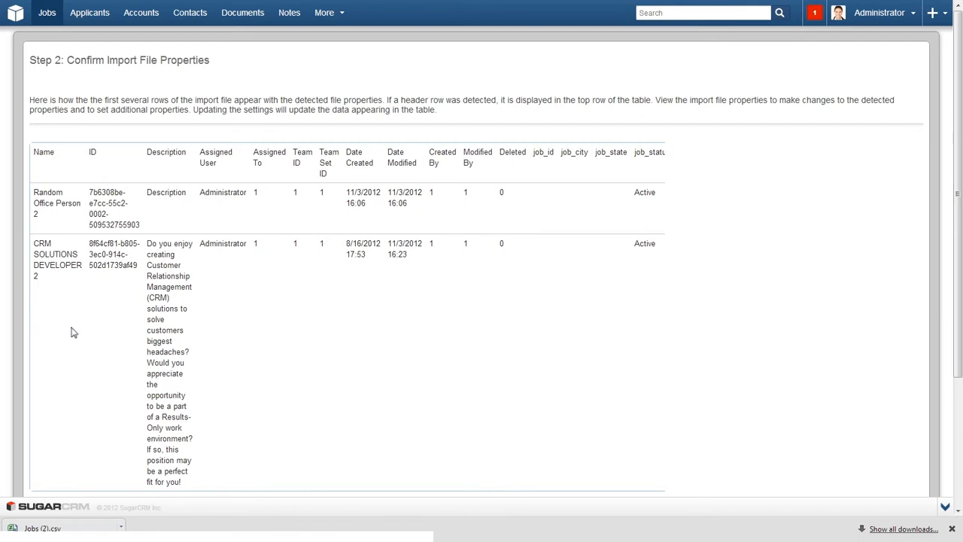
Keep the detected Step 2 file properties unchanged and go on to Step 3 field mapping.
{"action": "scroll", "coordinate": [73, 332], "scroll_direction": "down", "scroll_amount": 3}
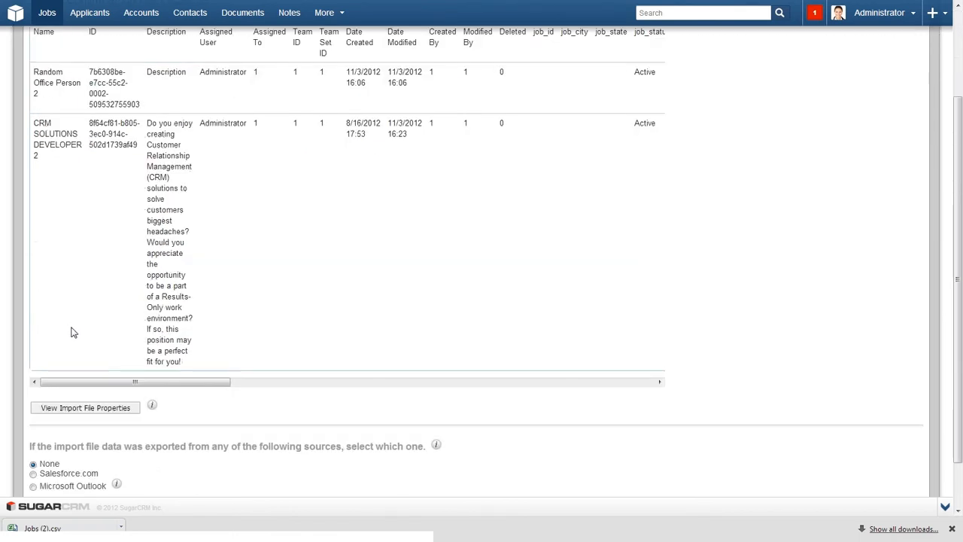
{"action": "scroll", "coordinate": [73, 332], "scroll_direction": "down", "scroll_amount": 2}
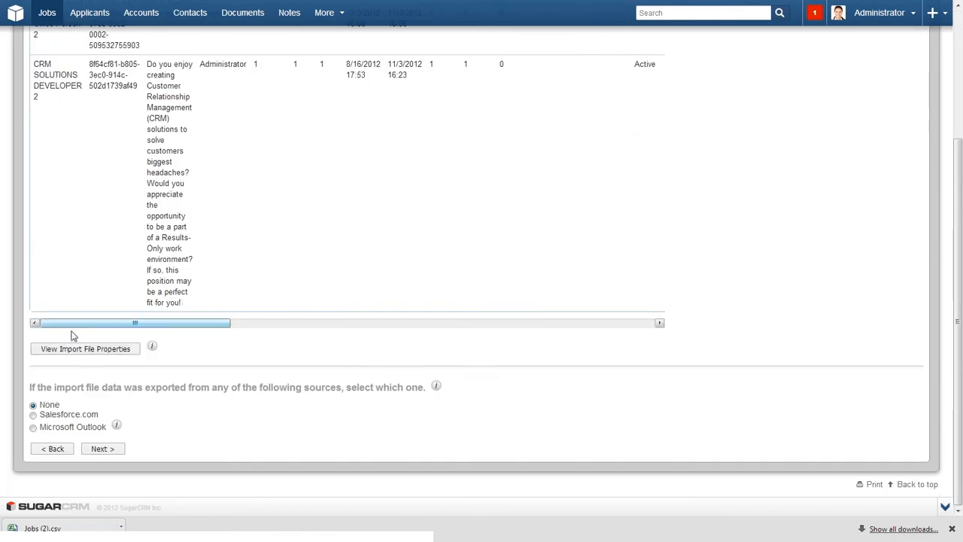
{"action": "left_click", "coordinate": [101, 453]}
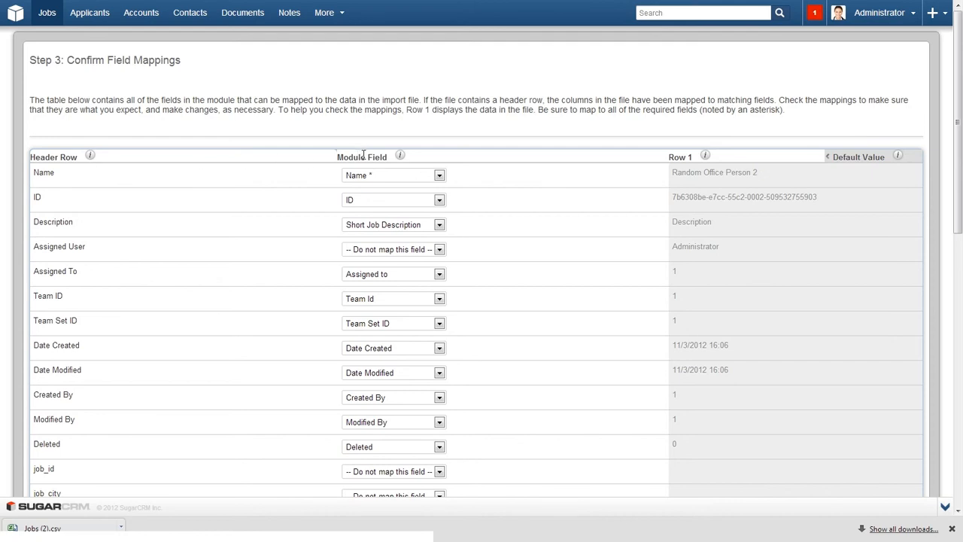
Leave the Name mapping unchanged, show the Default Value column, and accept the field mappings.
{"action": "left_click", "coordinate": [381, 179]}
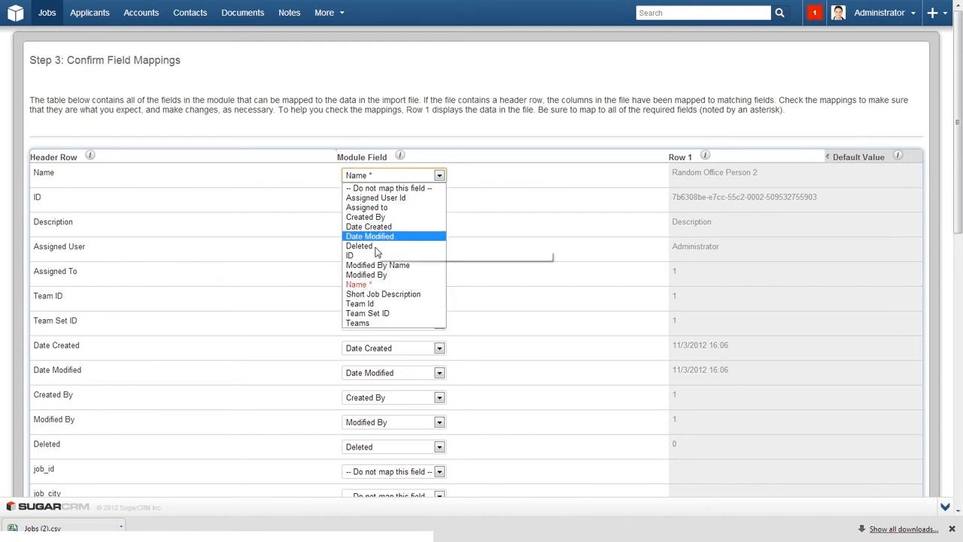
{"action": "left_click", "coordinate": [475, 177]}
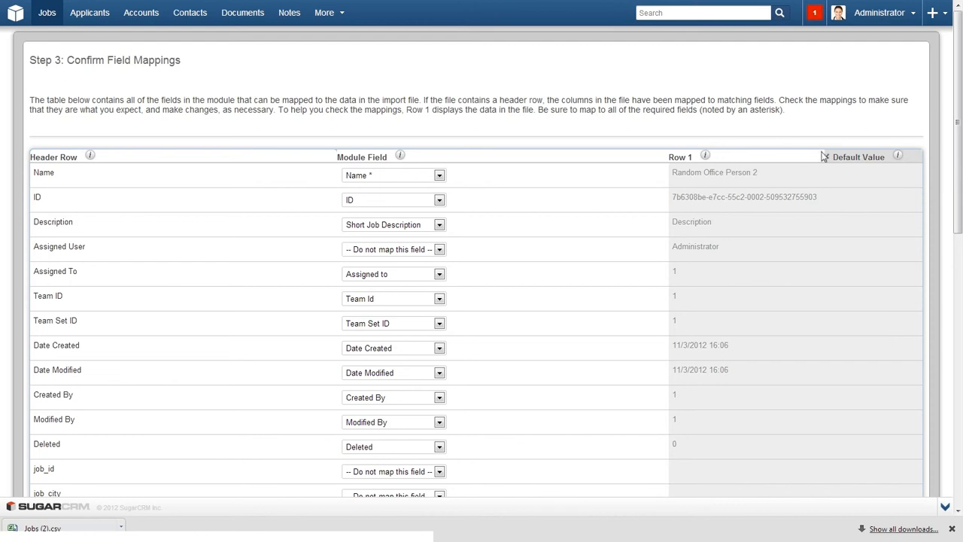
{"action": "left_click", "coordinate": [849, 159]}
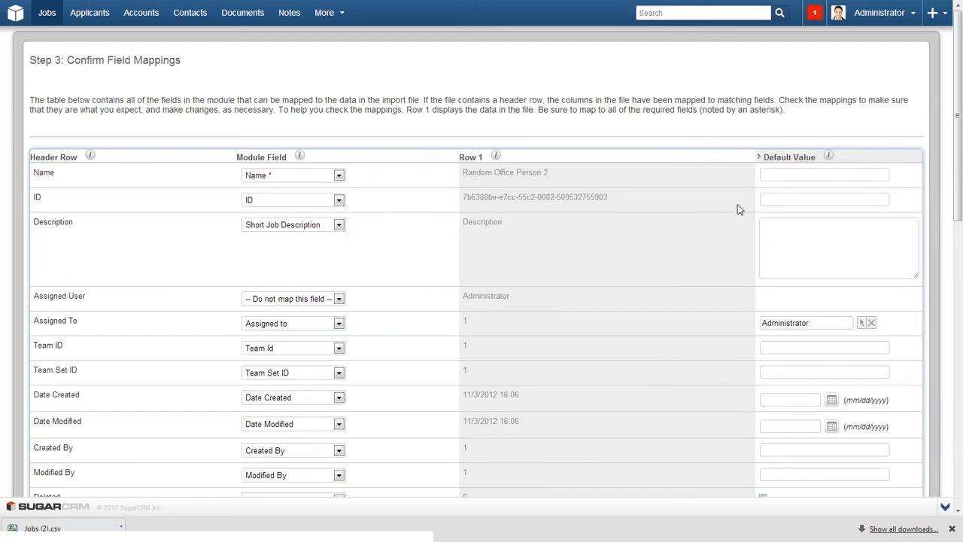
{"action": "scroll", "coordinate": [724, 215], "scroll_direction": "down", "scroll_amount": 10}
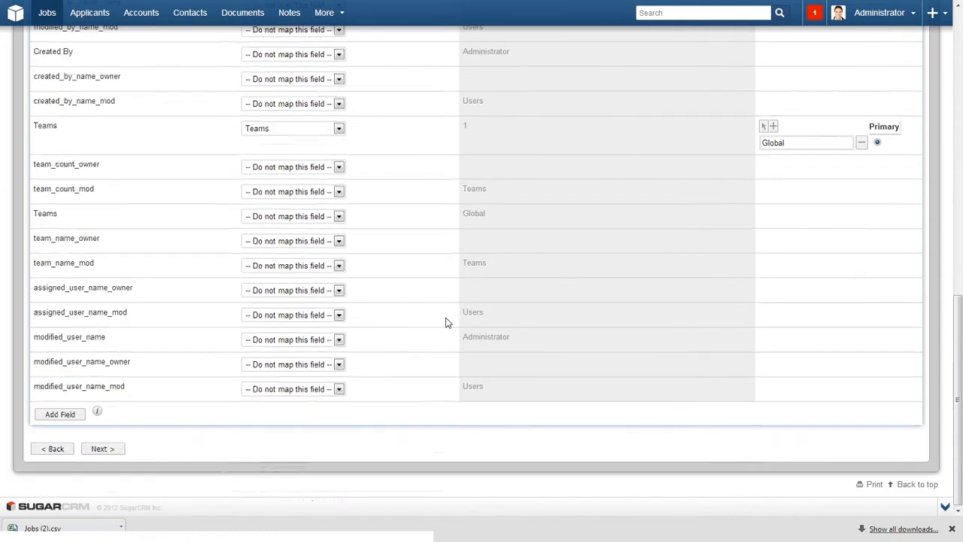
{"action": "left_click", "coordinate": [110, 450]}
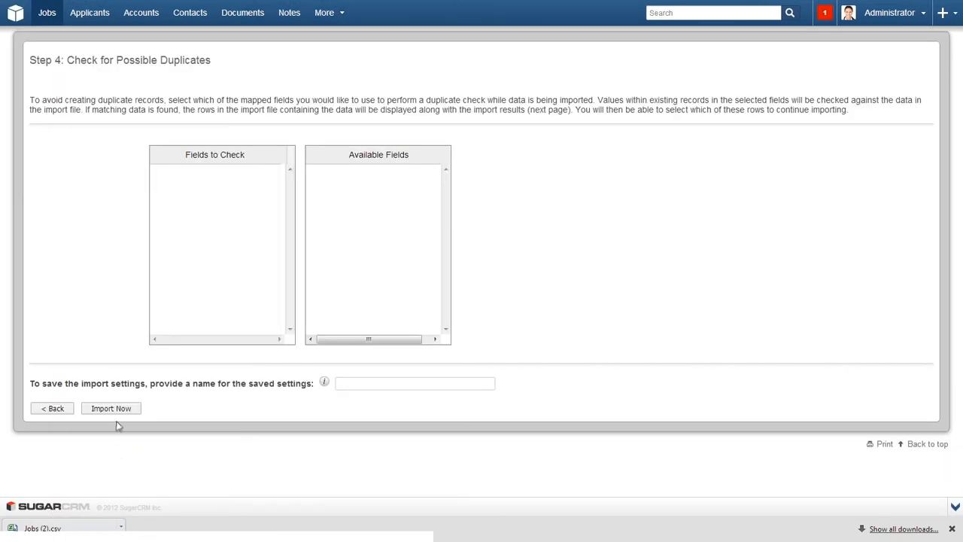
Save import settings as 'New Settings', run the import, review Duplicates and Errors, then exit.
{"action": "left_click", "coordinate": [351, 384]}
{"action": "type", "text": "New Settings"}
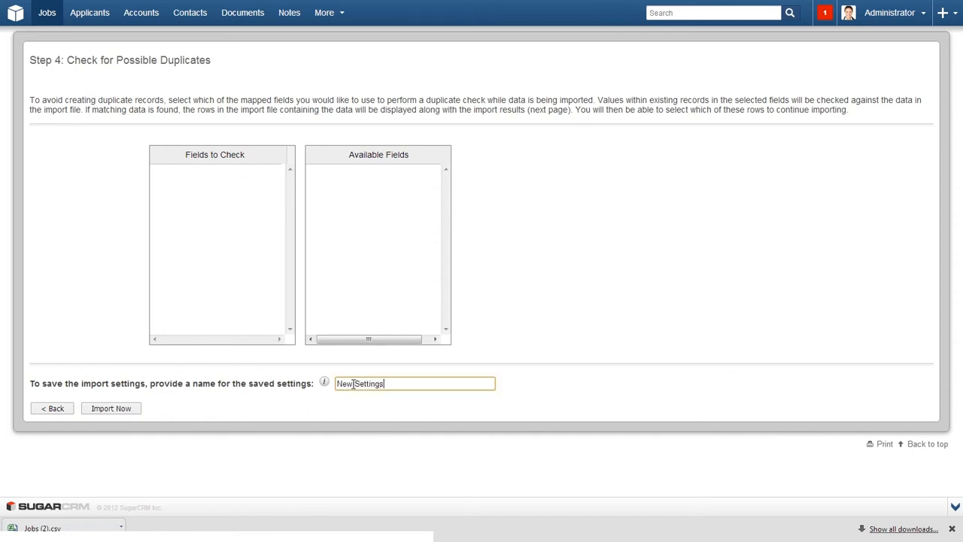
{"action": "left_click", "coordinate": [122, 409]}
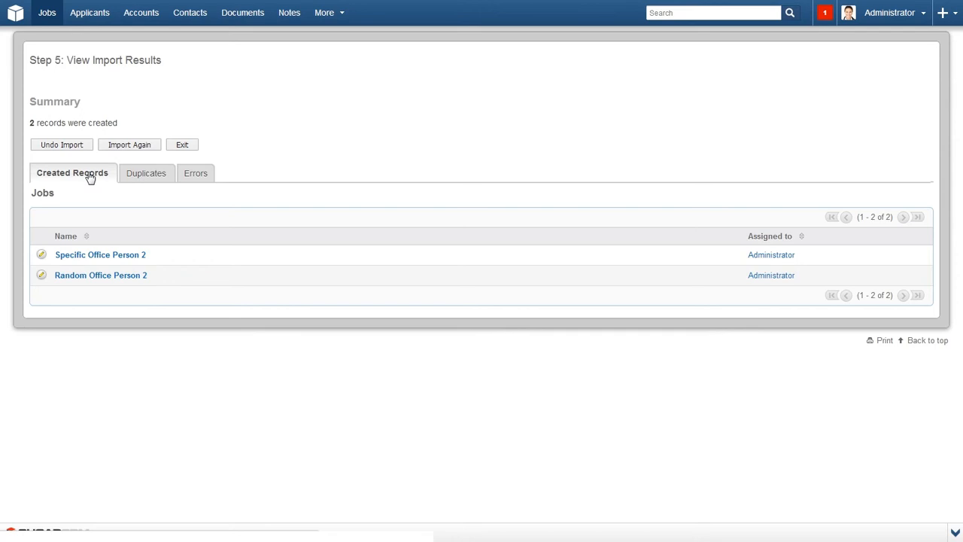
{"action": "left_click", "coordinate": [133, 174]}
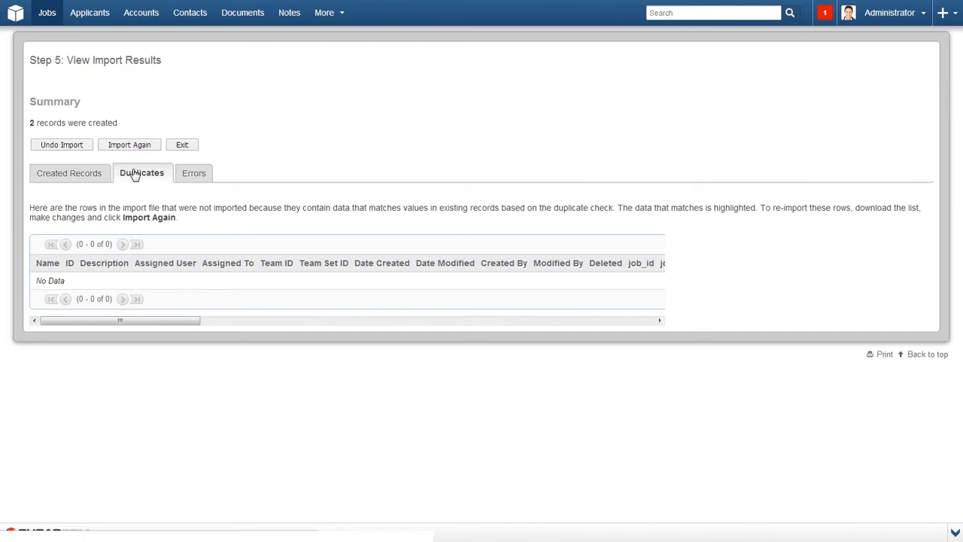
{"action": "left_click", "coordinate": [204, 176]}
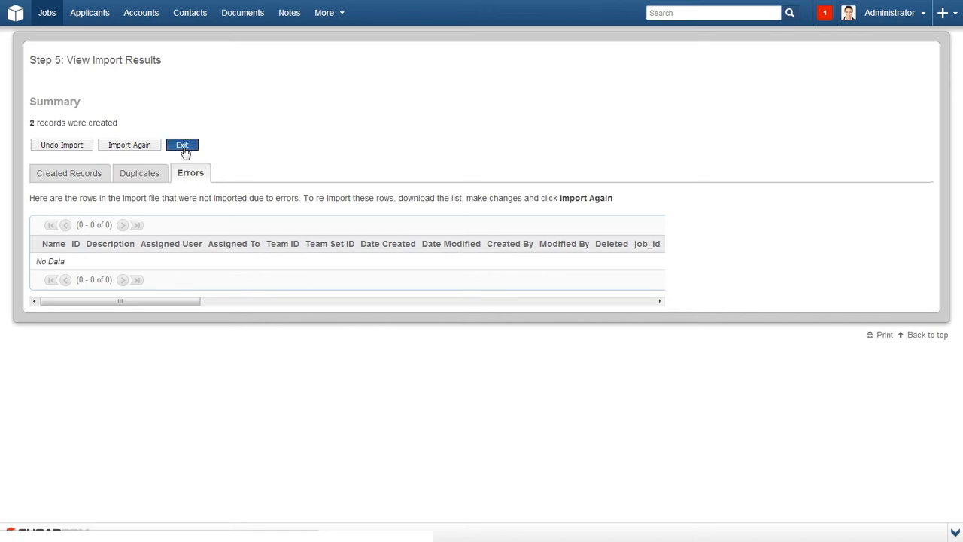
{"action": "left_click", "coordinate": [183, 146]}
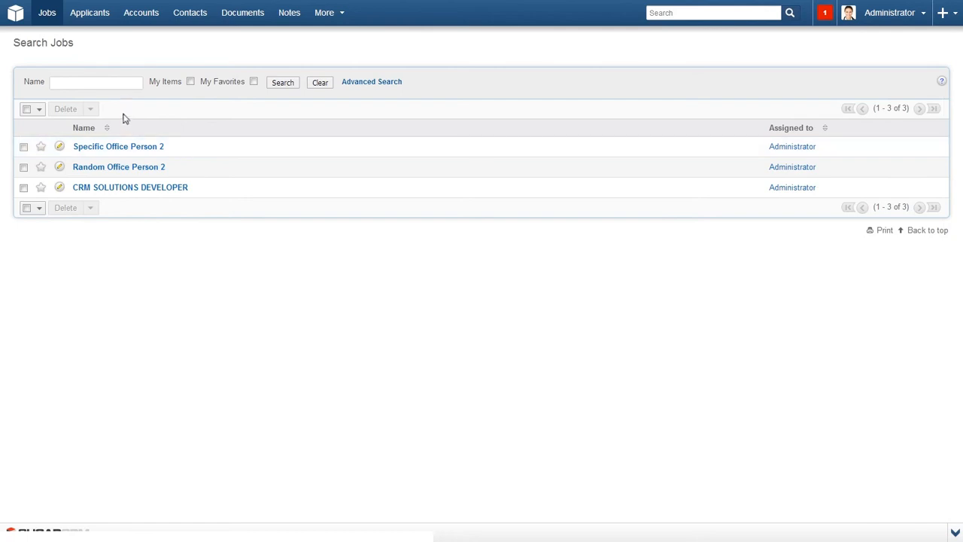
Open the Jobs external job board page and its public URL.
{"action": "mouse_move", "coordinate": [50, 17]}
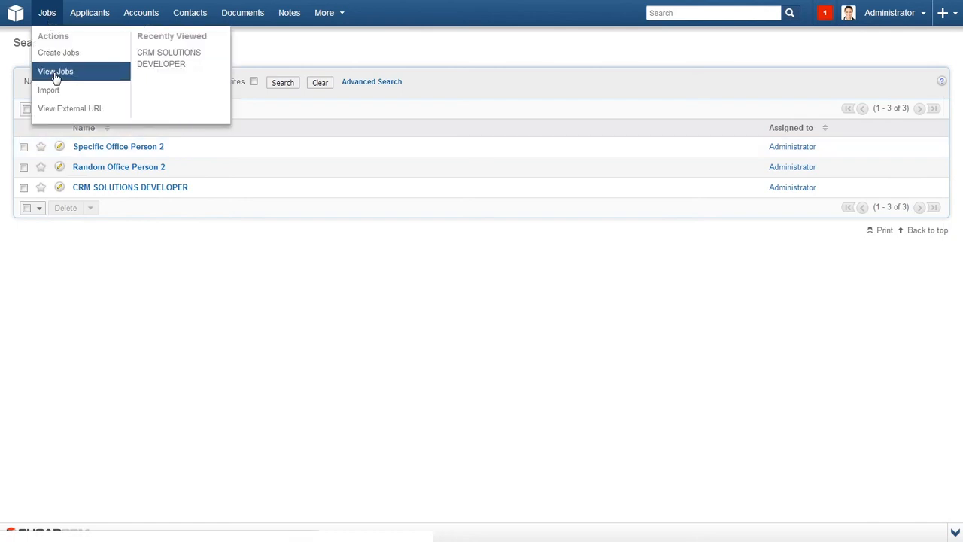
{"action": "left_click", "coordinate": [62, 111]}
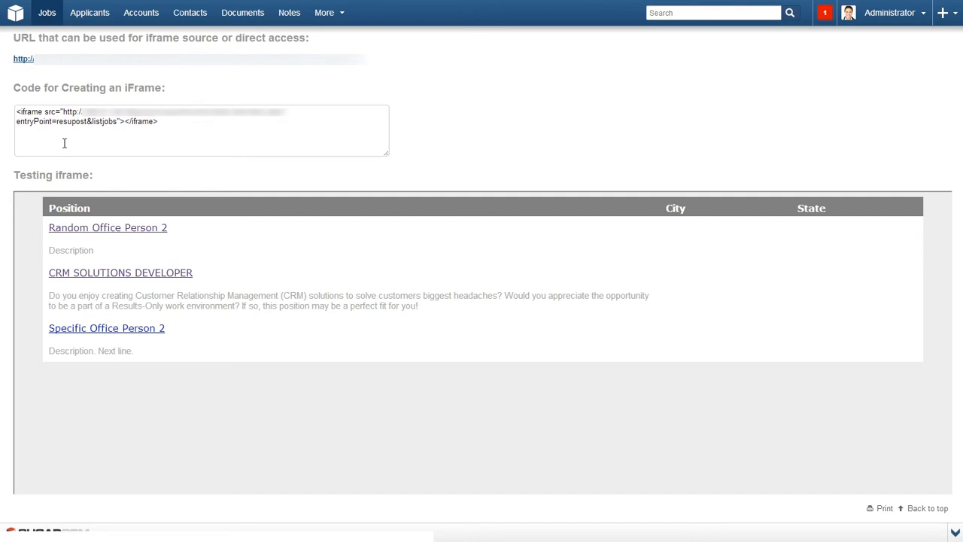
{"action": "left_click", "coordinate": [57, 69]}
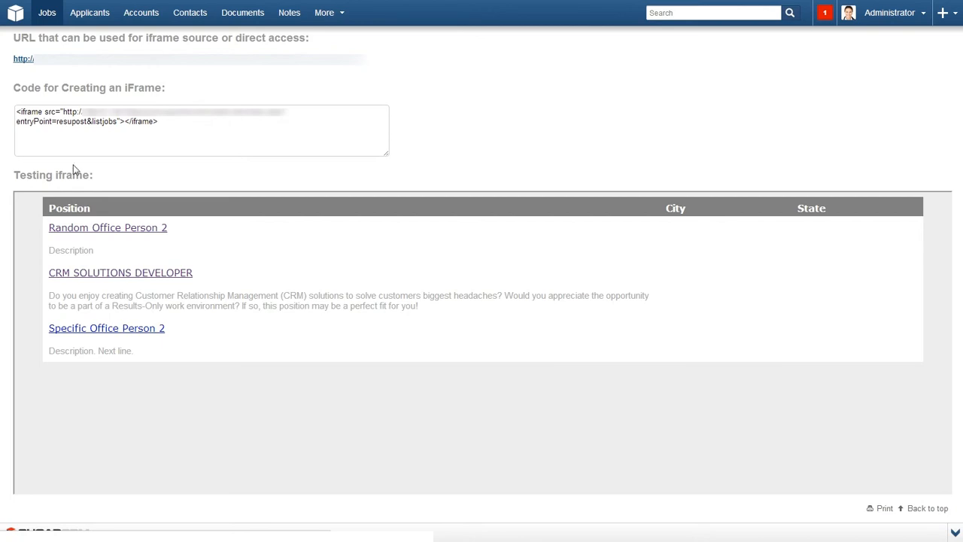
In the test frame, open CRM SOLUTIONS DEVELOPER and bring up its application form.
{"action": "left_click", "coordinate": [95, 276]}
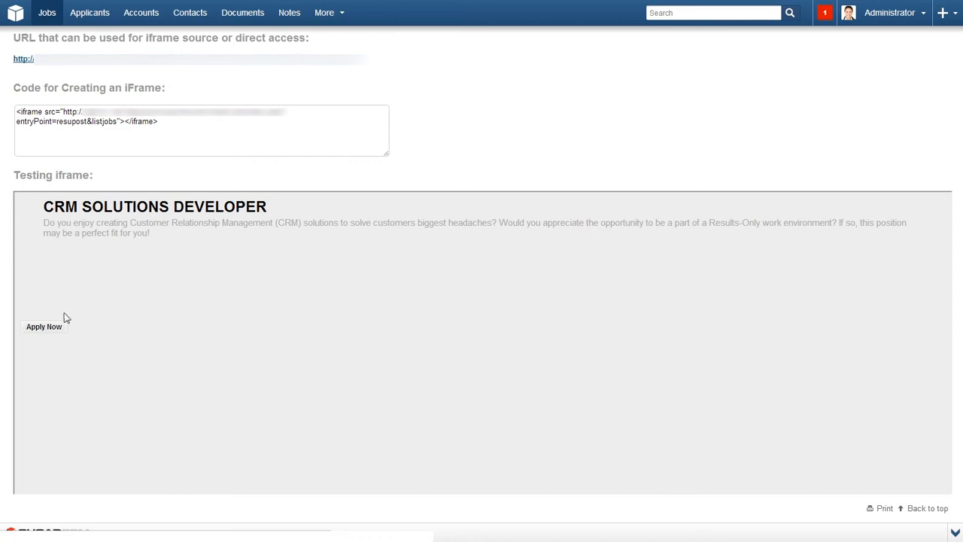
{"action": "left_click", "coordinate": [53, 328]}
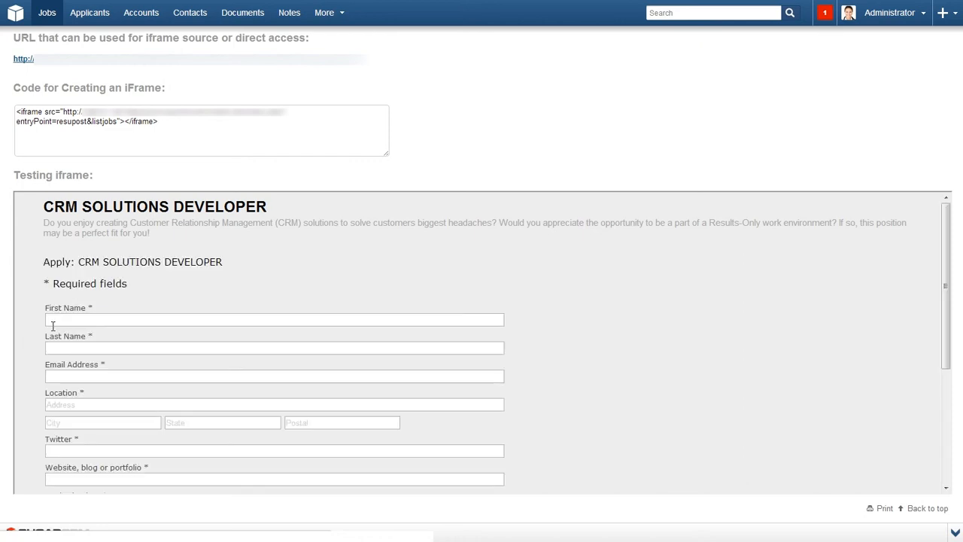
{"action": "scroll", "coordinate": [53, 325], "scroll_direction": "down", "scroll_amount": 1}
{"action": "scroll", "coordinate": [53, 329], "scroll_direction": "down", "scroll_amount": 3}
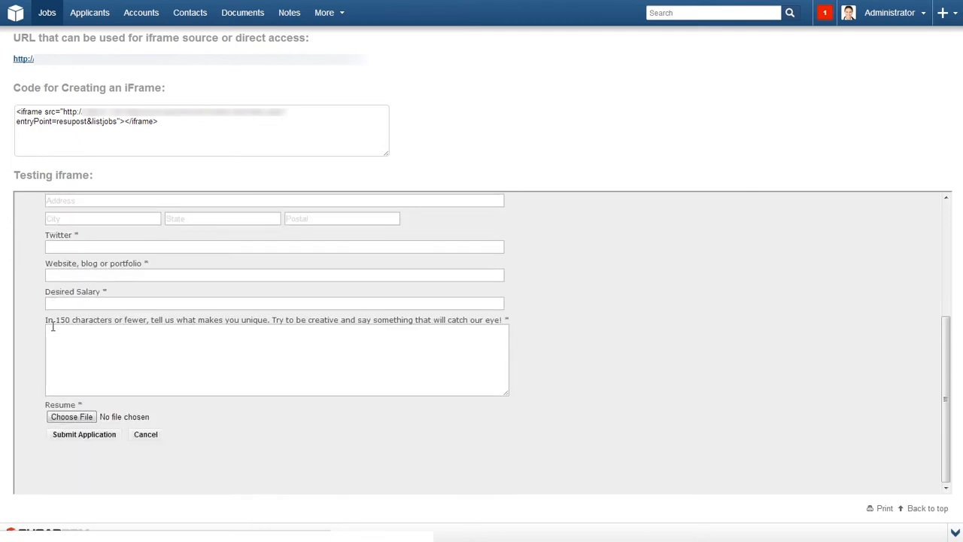
{"action": "scroll", "coordinate": [52, 327], "scroll_direction": "up", "scroll_amount": 5}
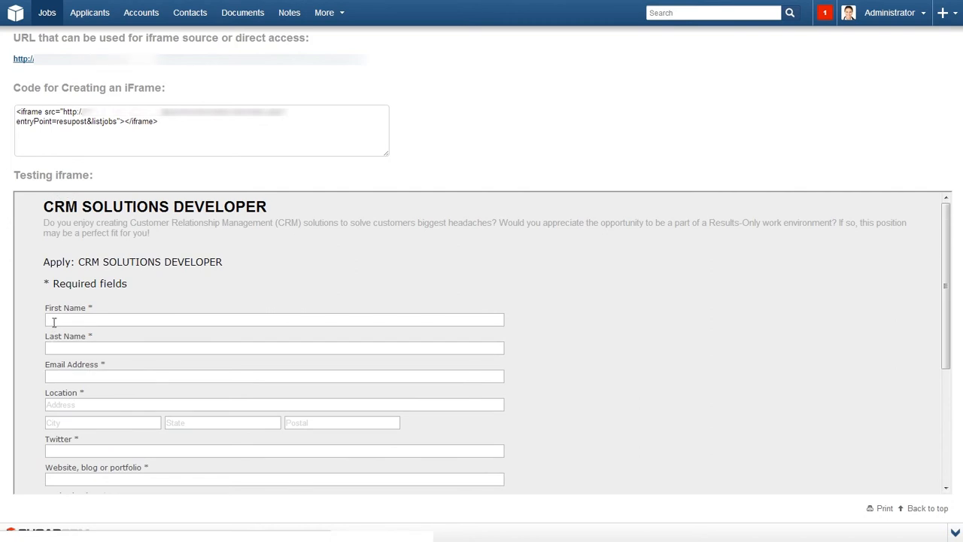
Open the third applicant's record from the Applicants list.
{"action": "left_click", "coordinate": [88, 15]}
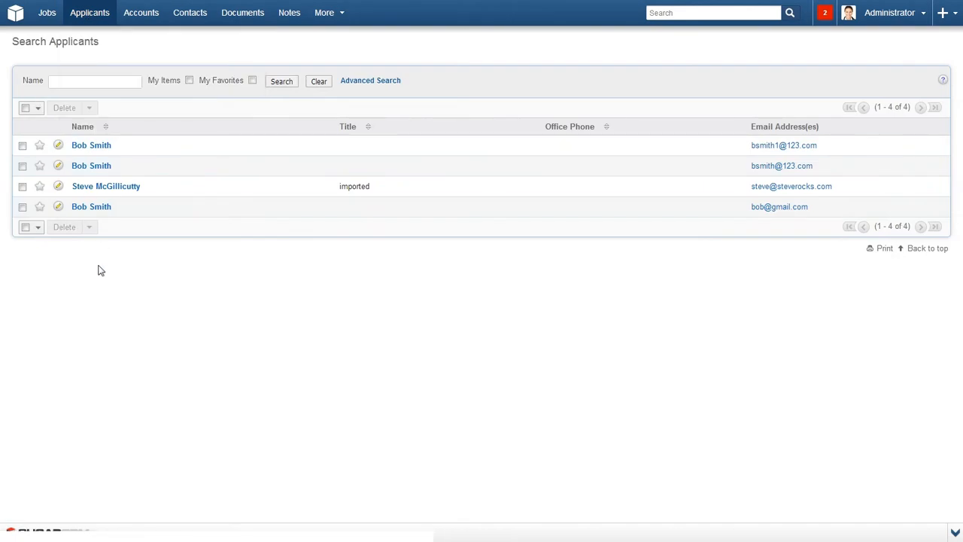
{"action": "left_click", "coordinate": [100, 186]}
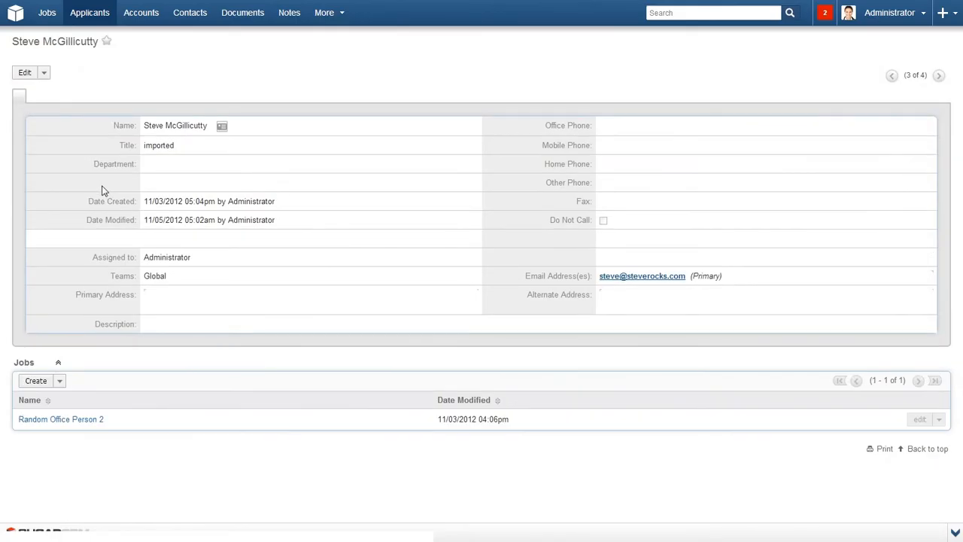
{"action": "left_click", "coordinate": [45, 73]}
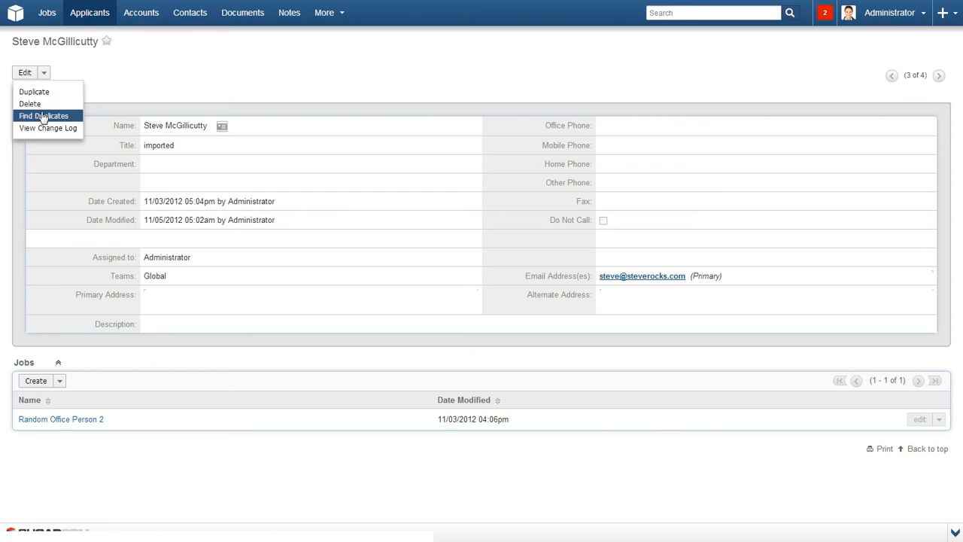
{"action": "left_click", "coordinate": [49, 172]}
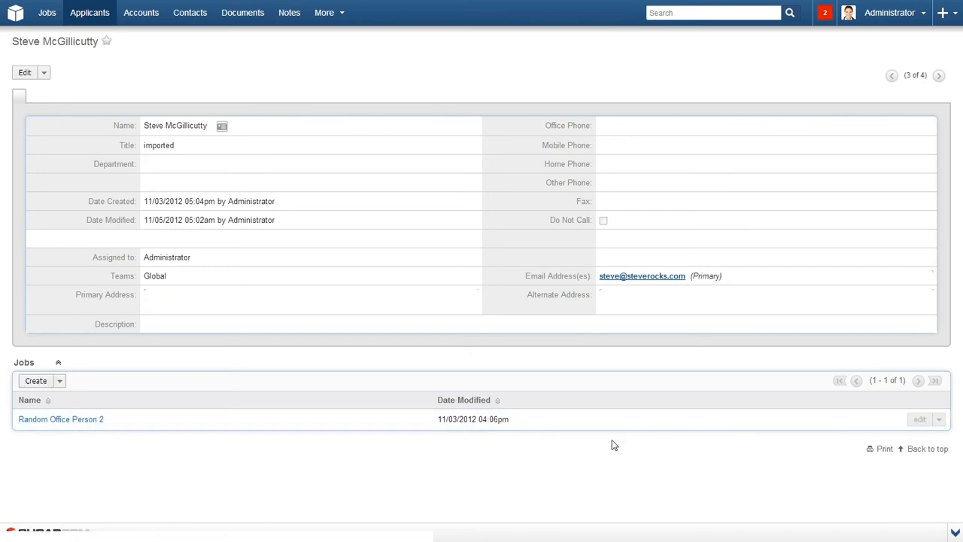
Link the existing CRM SOLUTIONS DEVELOPER job to the applicant via the Jobs subpanel.
{"action": "left_click", "coordinate": [938, 419]}
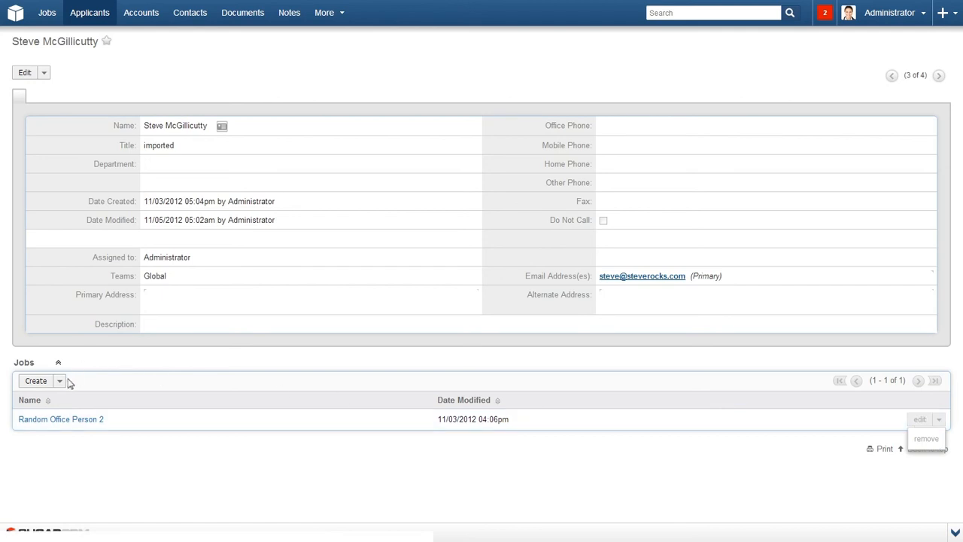
{"action": "left_click", "coordinate": [60, 381]}
{"action": "left_click", "coordinate": [35, 401]}
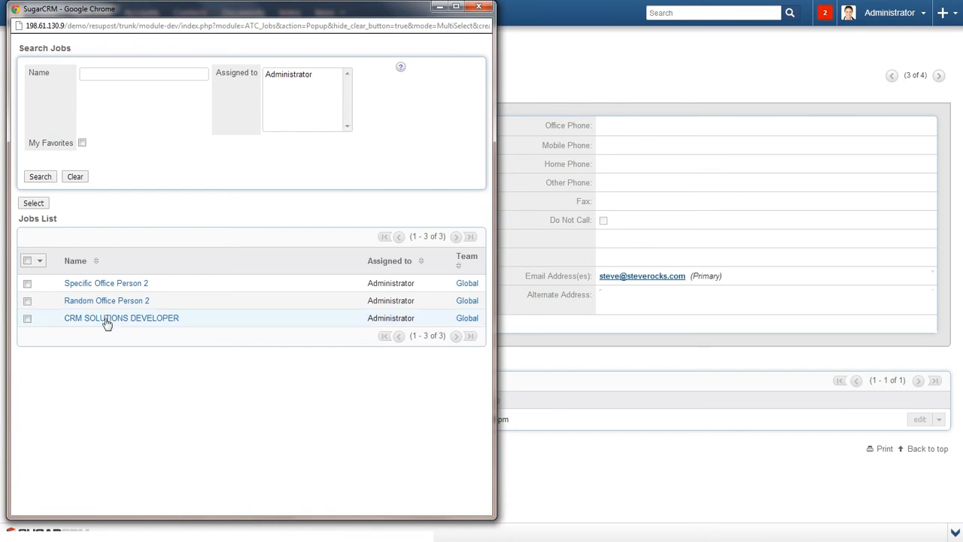
{"action": "left_click", "coordinate": [109, 318]}
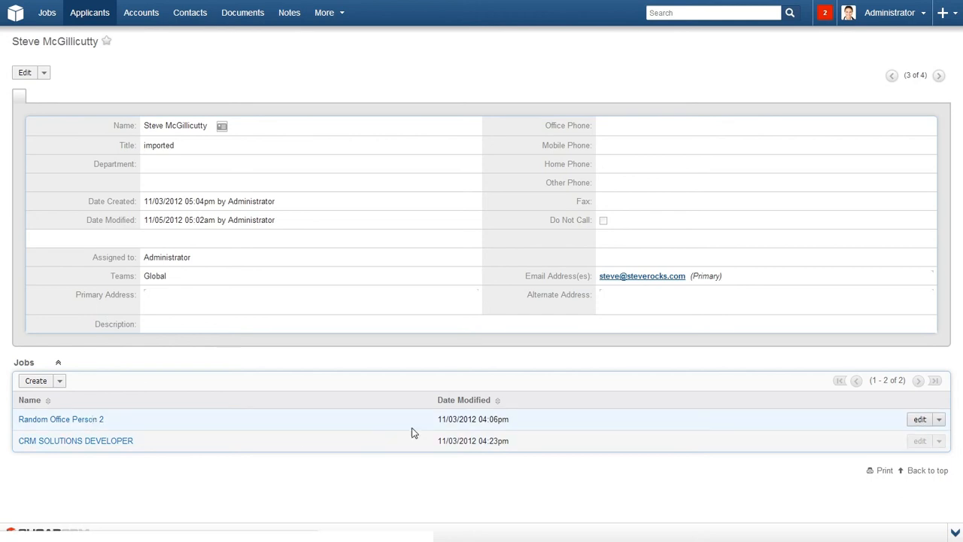
Remove the Random Office Person 2 job from the applicant and confirm.
{"action": "left_click", "coordinate": [938, 420]}
{"action": "left_click", "coordinate": [926, 440]}
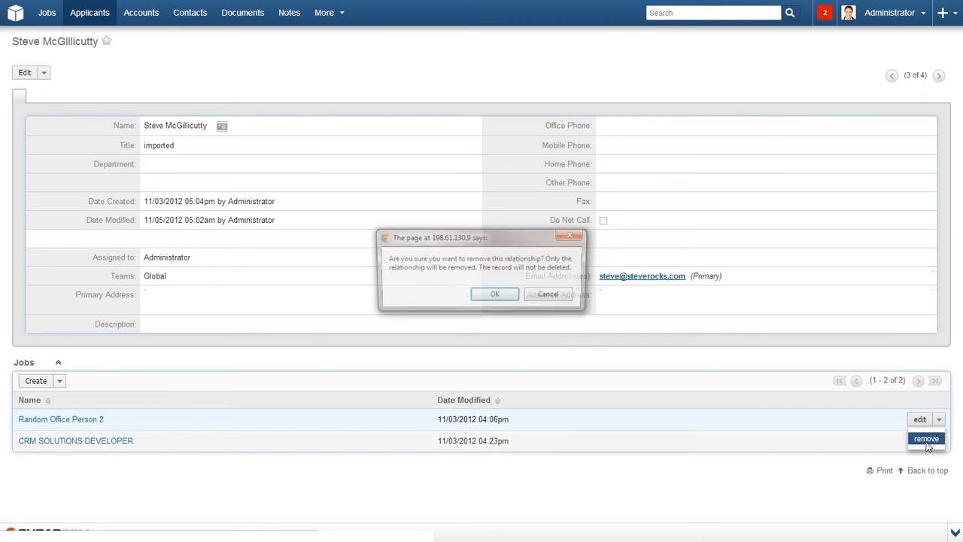
{"action": "left_click", "coordinate": [500, 297]}
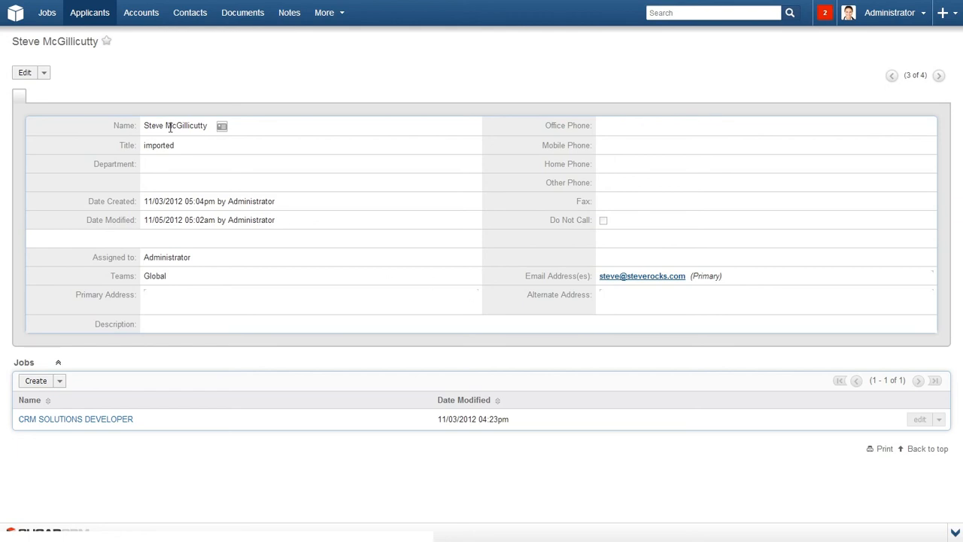
Create and save applicant 'Harvey' (last name only) on the Global and Administrator teams.
{"action": "mouse_move", "coordinate": [96, 21]}
{"action": "left_click", "coordinate": [91, 52]}
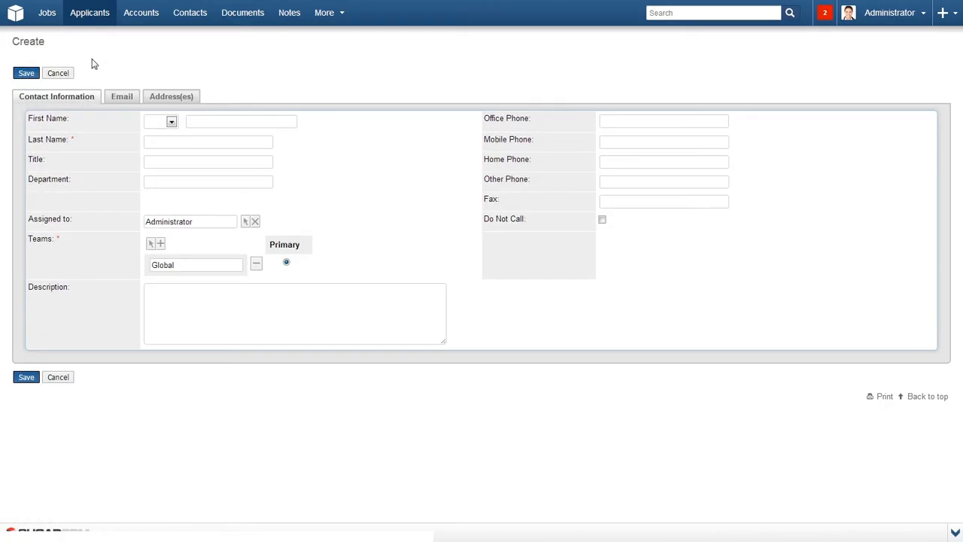
{"action": "left_click", "coordinate": [155, 141]}
{"action": "type", "text": "Harvey"}
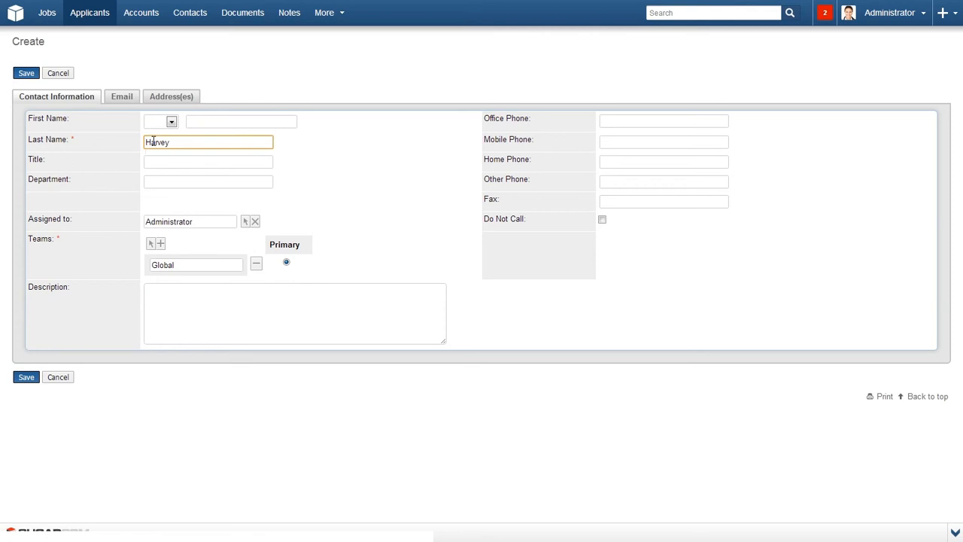
{"action": "left_click", "coordinate": [151, 243]}
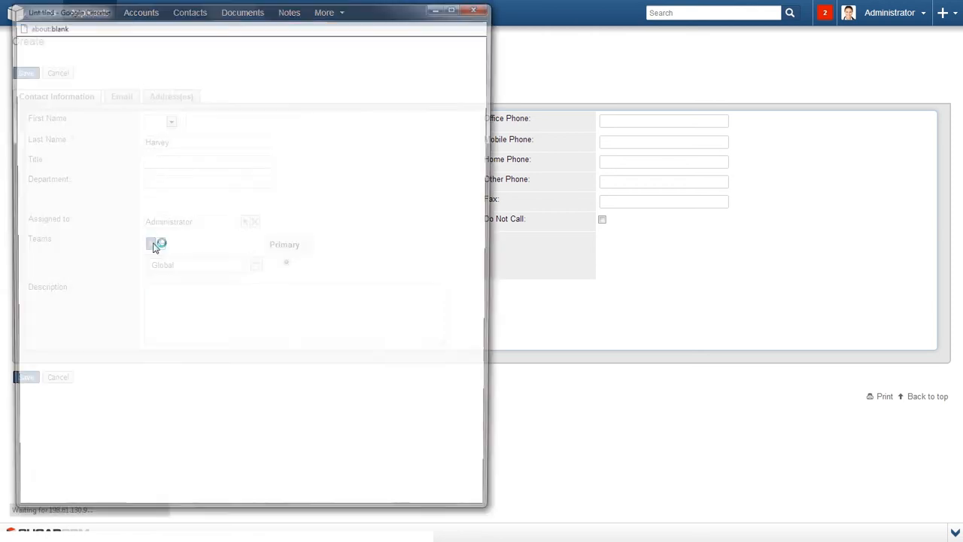
{"action": "left_click", "coordinate": [64, 216]}
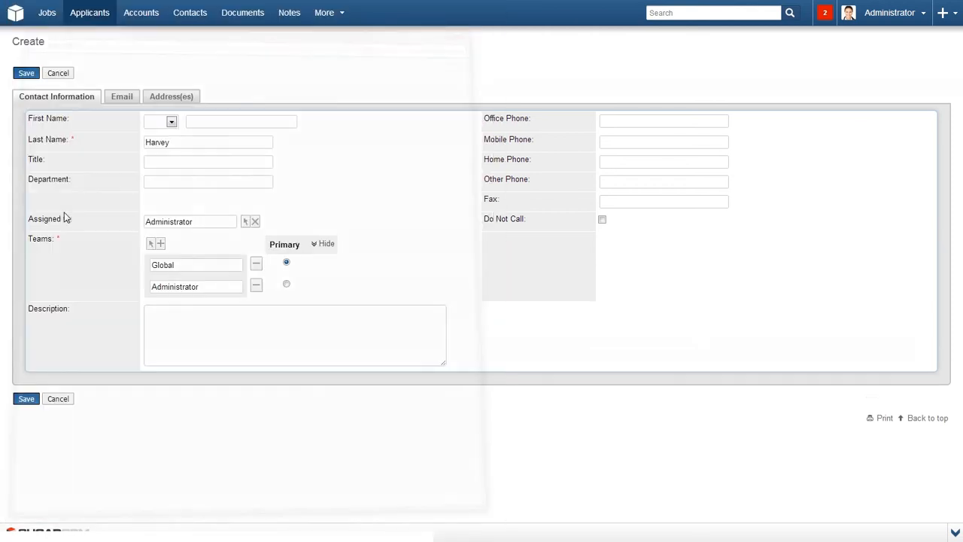
{"action": "left_click", "coordinate": [26, 399]}
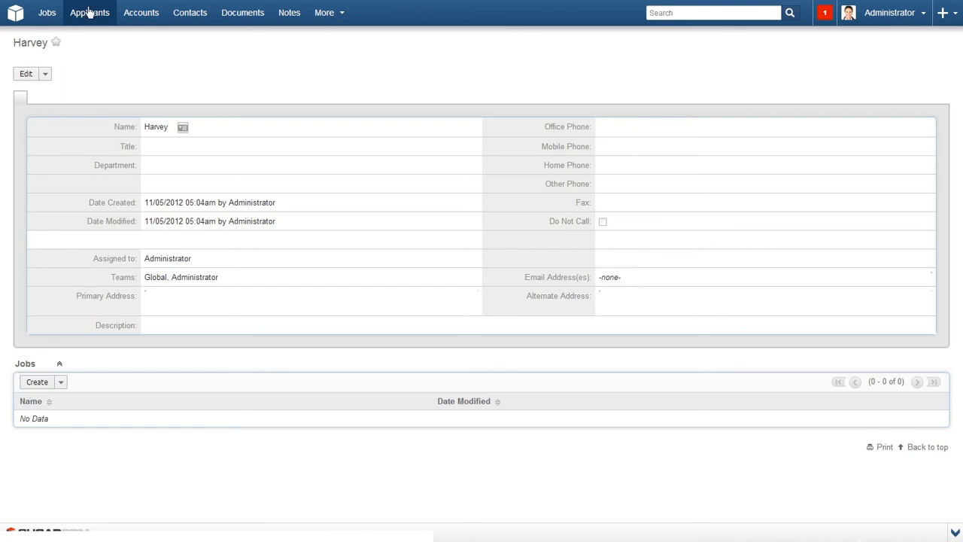
Import vCard.vcf as a new applicant, then show the Applicants list of six.
{"action": "mouse_move", "coordinate": [88, 17]}
{"action": "left_click", "coordinate": [90, 72]}
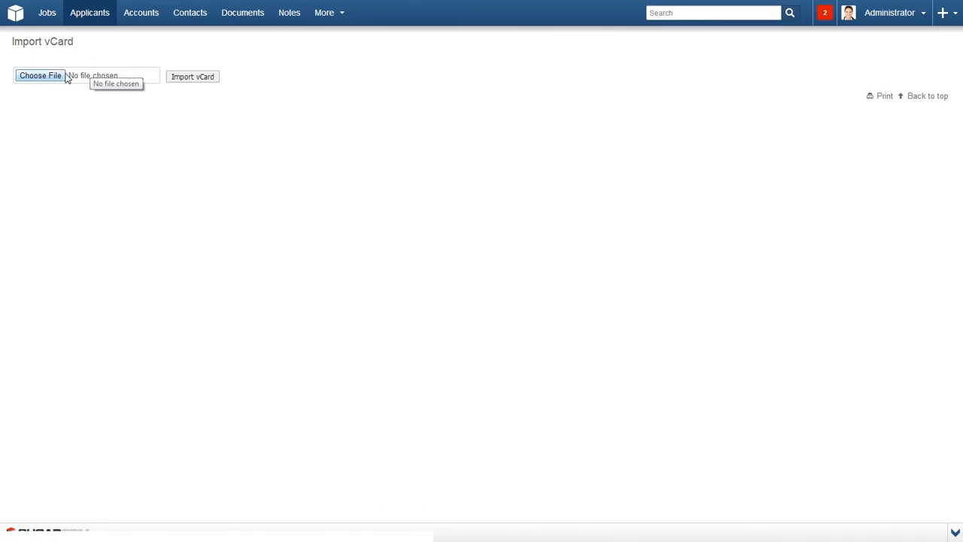
{"action": "left_click", "coordinate": [64, 76]}
{"action": "double_click", "coordinate": [134, 106]}
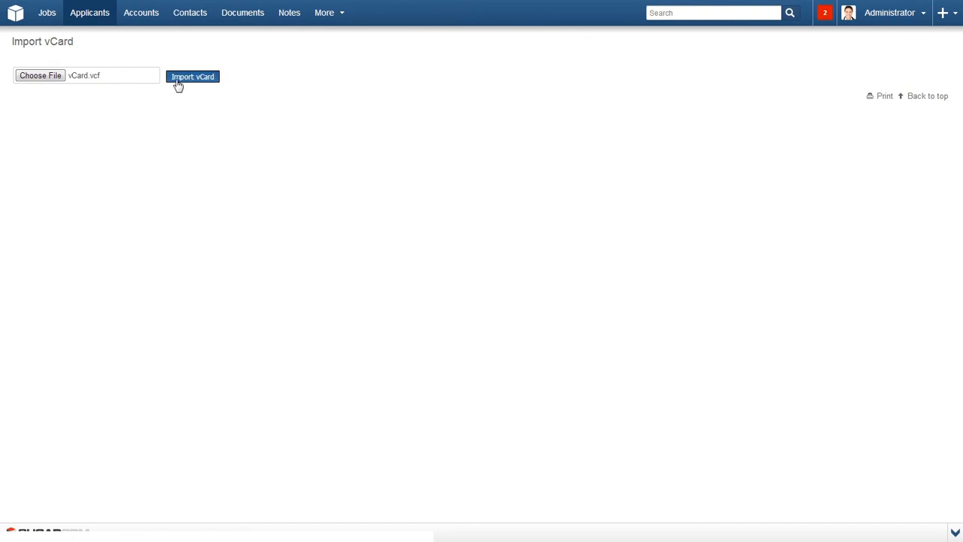
{"action": "left_click", "coordinate": [193, 76]}
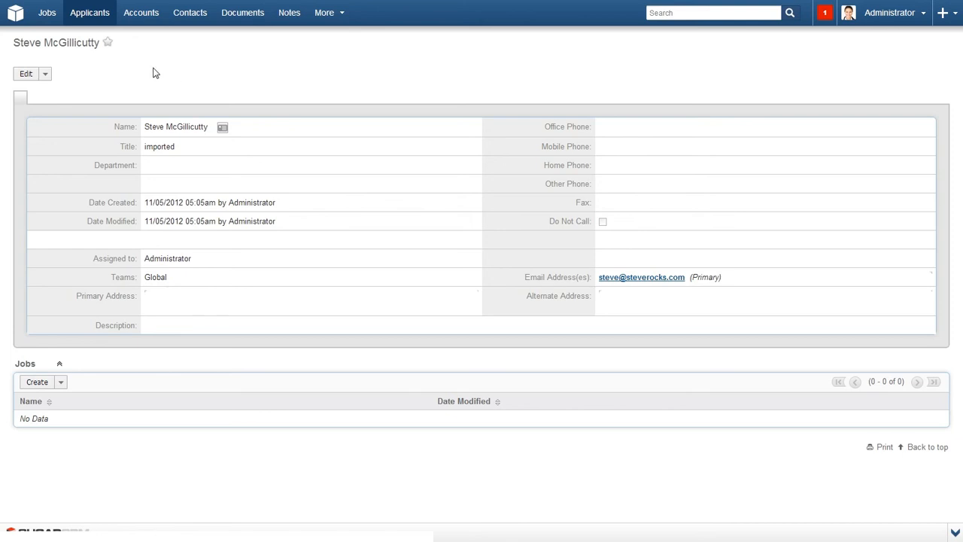
{"action": "left_click", "coordinate": [89, 17]}
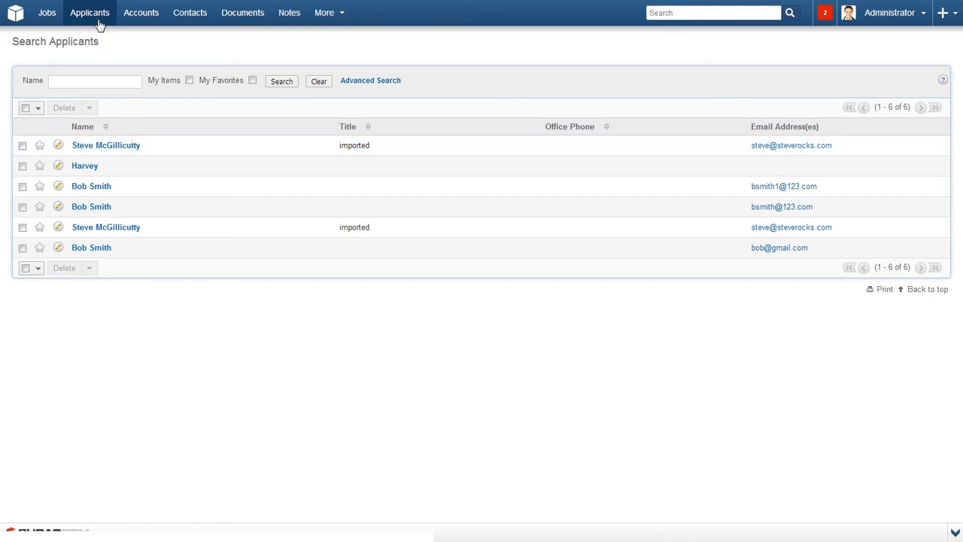
Start an applicant import, download the template, and select Applicants.csv.
{"action": "mouse_move", "coordinate": [101, 22]}
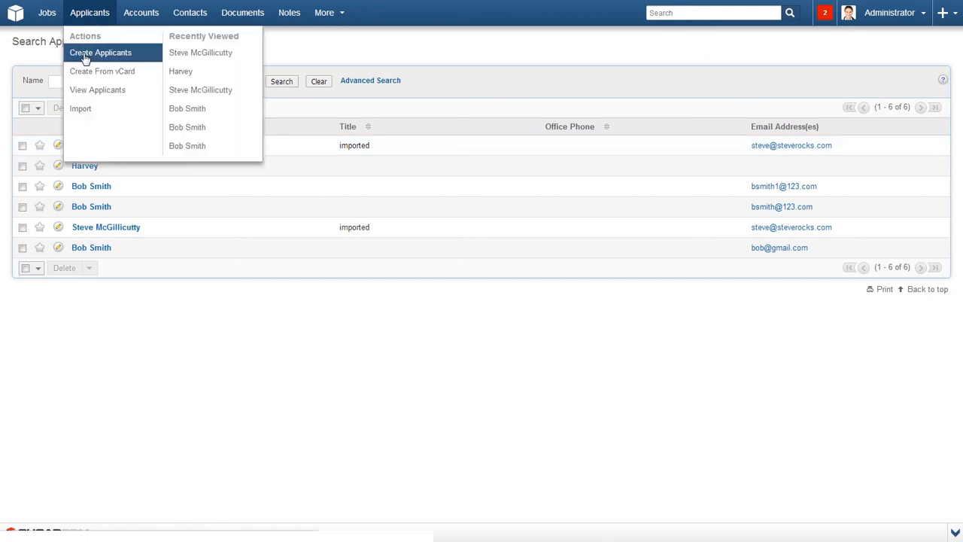
{"action": "left_click", "coordinate": [83, 110]}
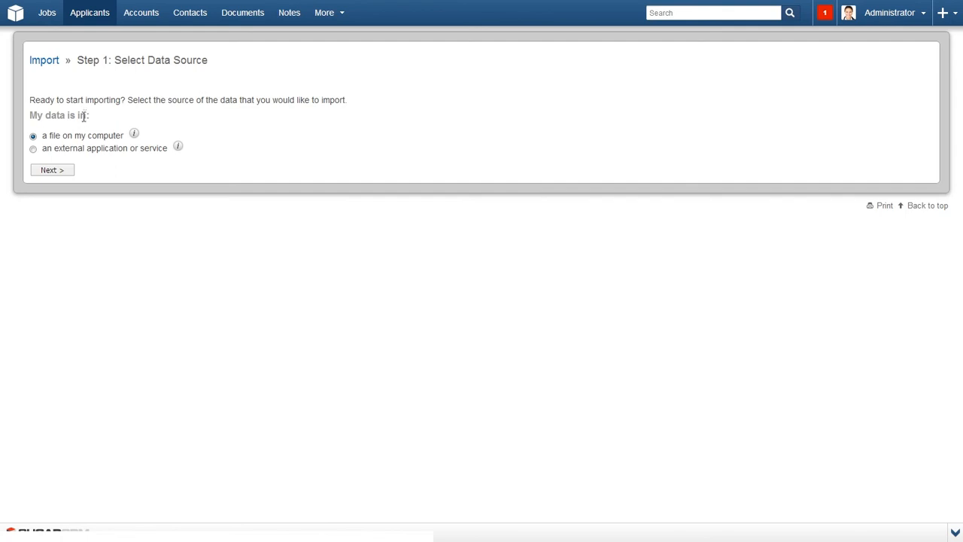
{"action": "left_click", "coordinate": [64, 171]}
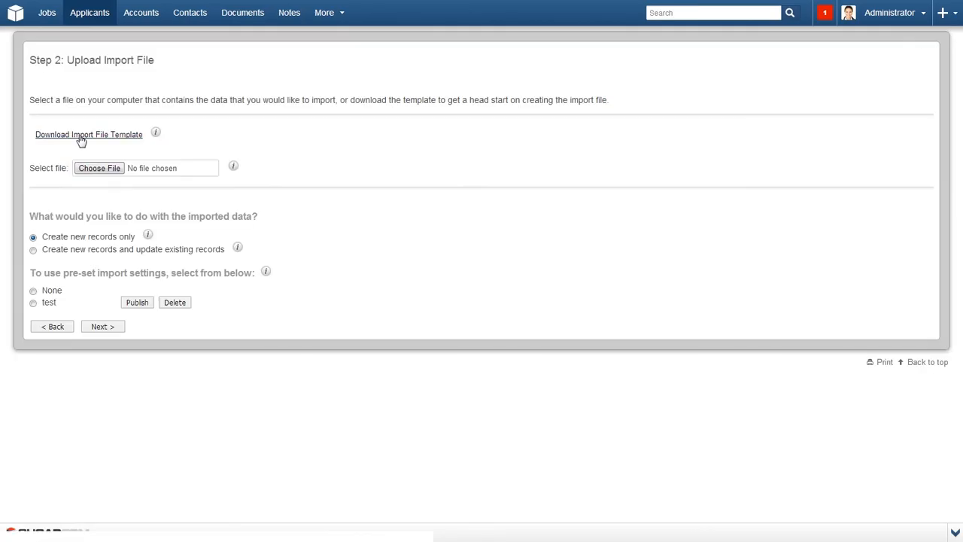
{"action": "left_click", "coordinate": [80, 139]}
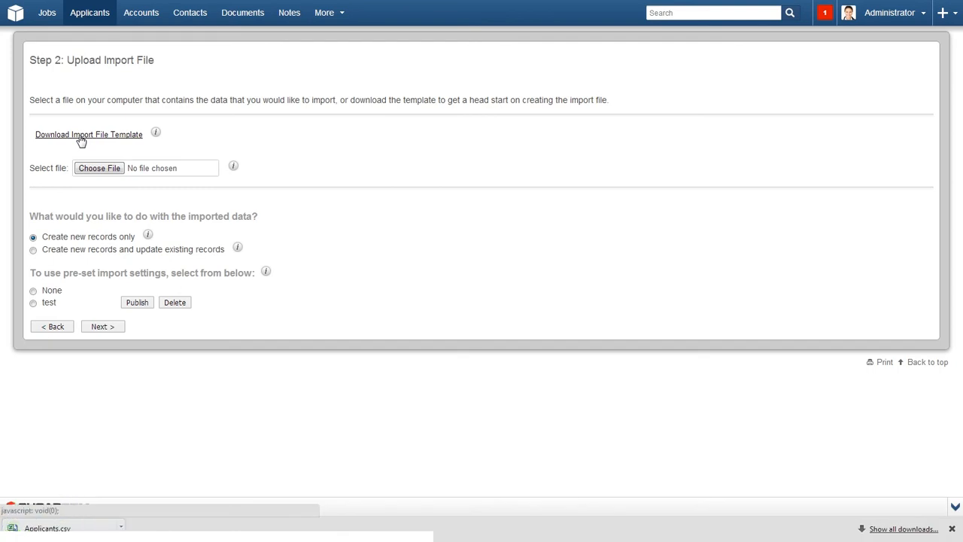
{"action": "left_click", "coordinate": [98, 169]}
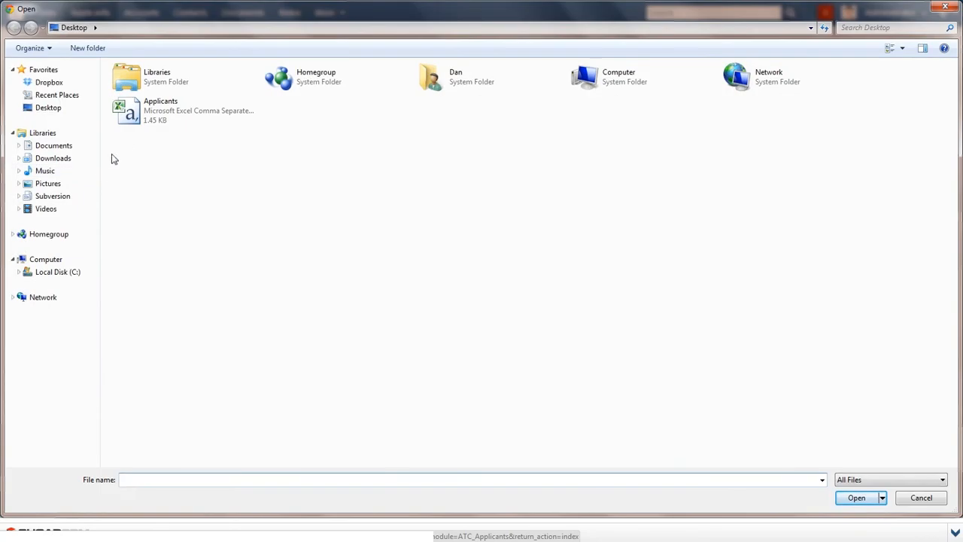
{"action": "double_click", "coordinate": [143, 117]}
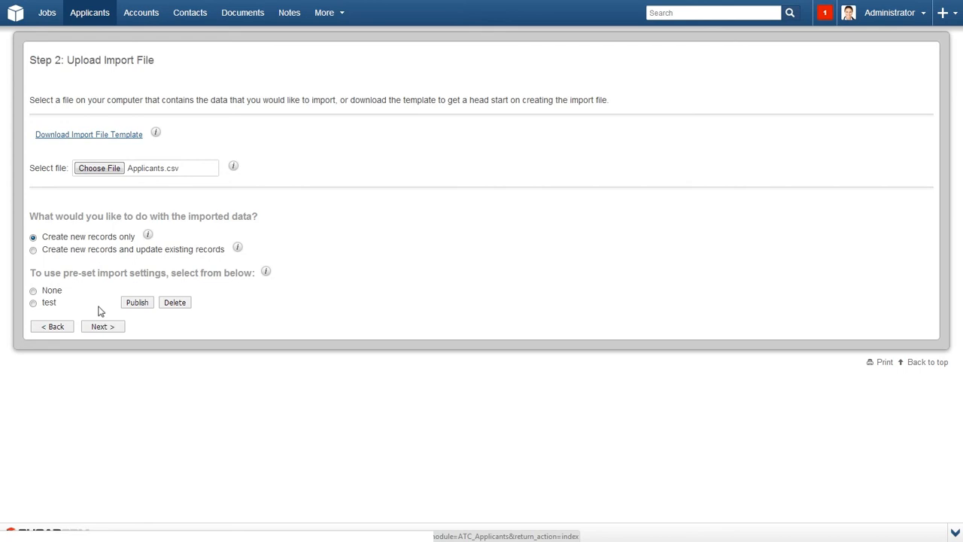
Accept file properties and field mappings, save settings as 'Apps', and run the import.
{"action": "left_click", "coordinate": [101, 330]}
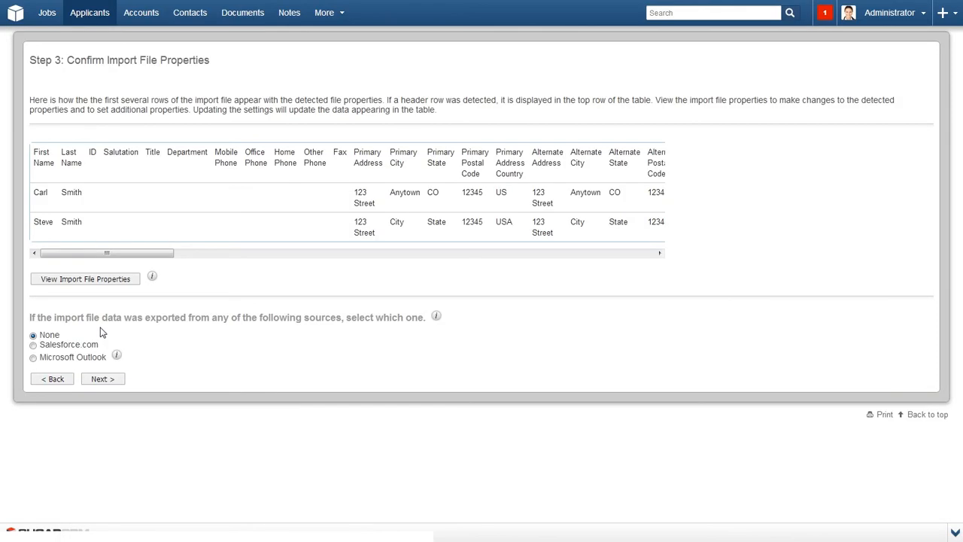
{"action": "left_click", "coordinate": [101, 383]}
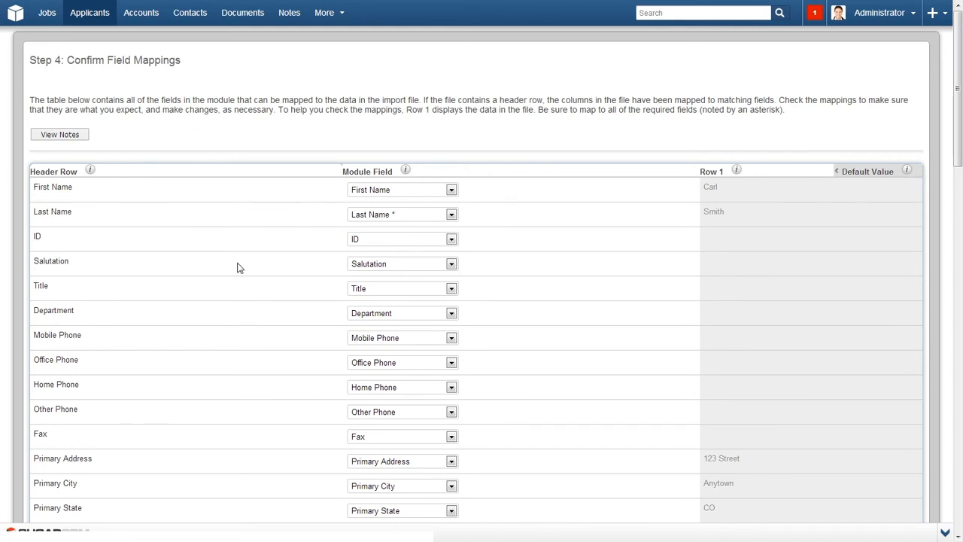
{"action": "scroll", "coordinate": [237, 266], "scroll_direction": "down", "scroll_amount": 15}
{"action": "left_click", "coordinate": [103, 475]}
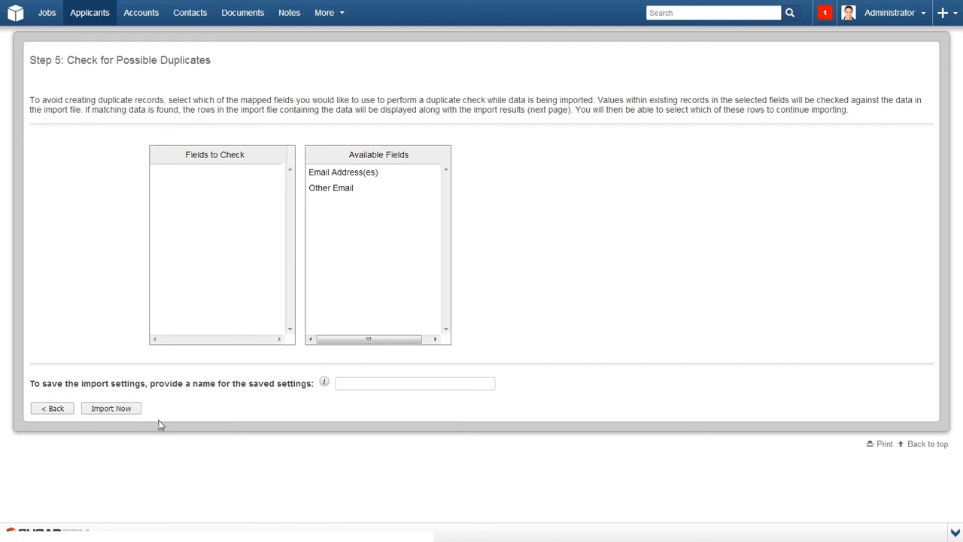
{"action": "left_click", "coordinate": [340, 383]}
{"action": "type", "text": "Apps"}
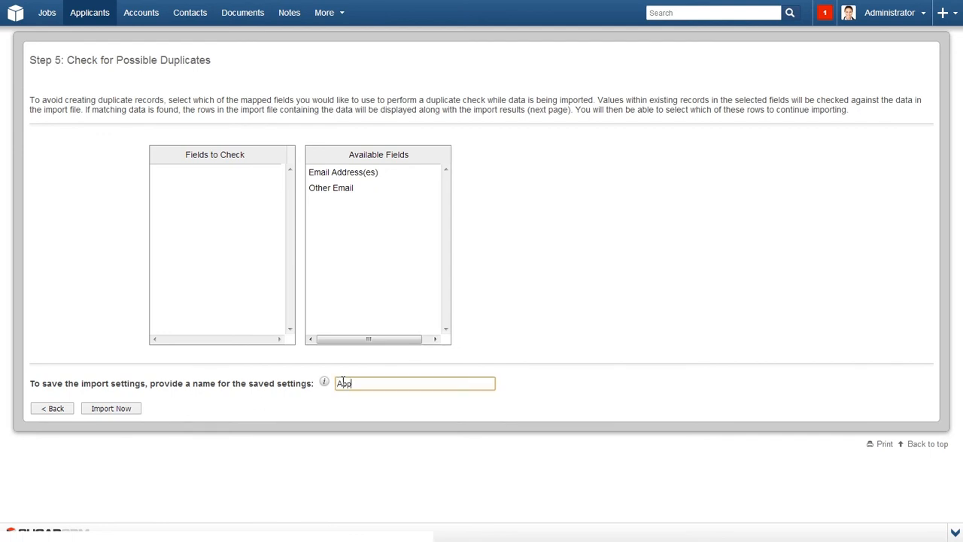
{"action": "left_click", "coordinate": [102, 414]}
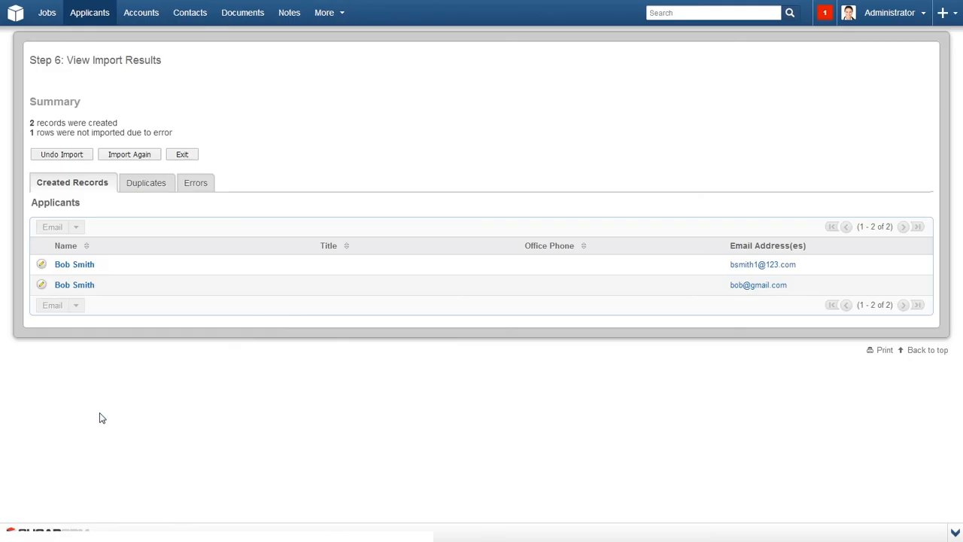
Review the Duplicates and Errors results, then exit the import.
{"action": "left_click", "coordinate": [149, 185]}
{"action": "left_click", "coordinate": [198, 186]}
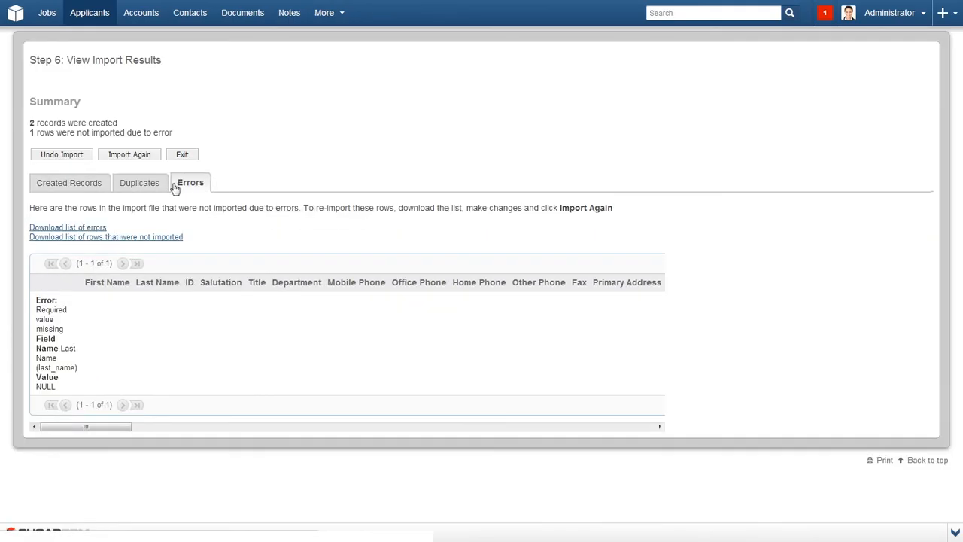
{"action": "left_click", "coordinate": [181, 159]}
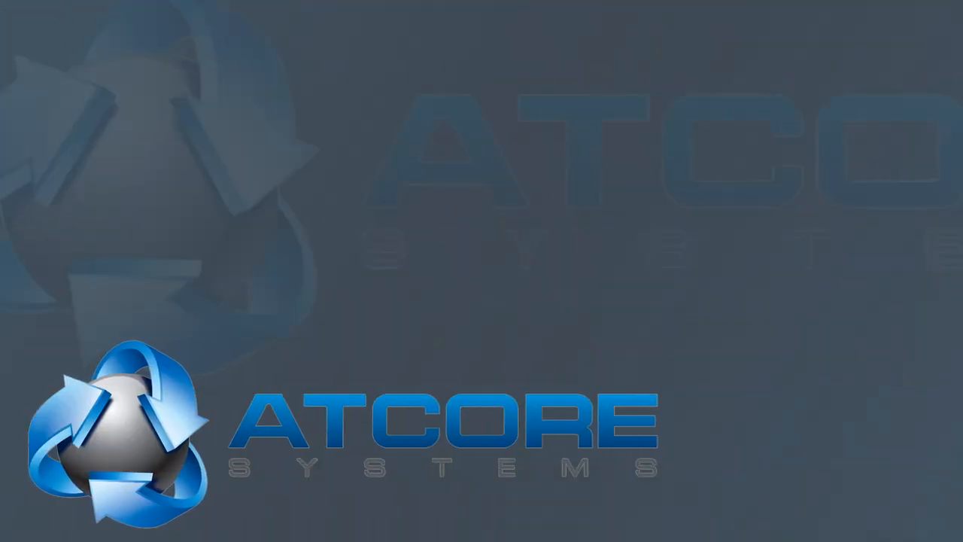